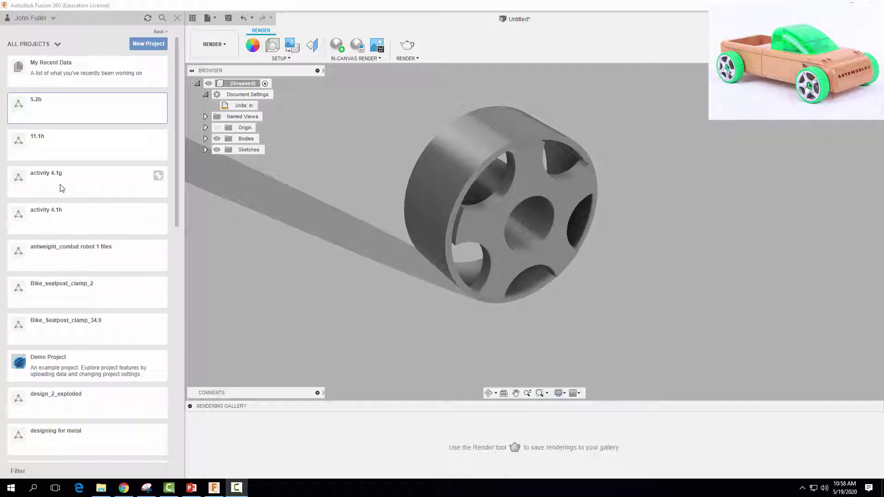
- Open the 5.2b project's files and start a new blank design, Untitled(1)
{"action": "left_click", "coordinate": [31, 110]}
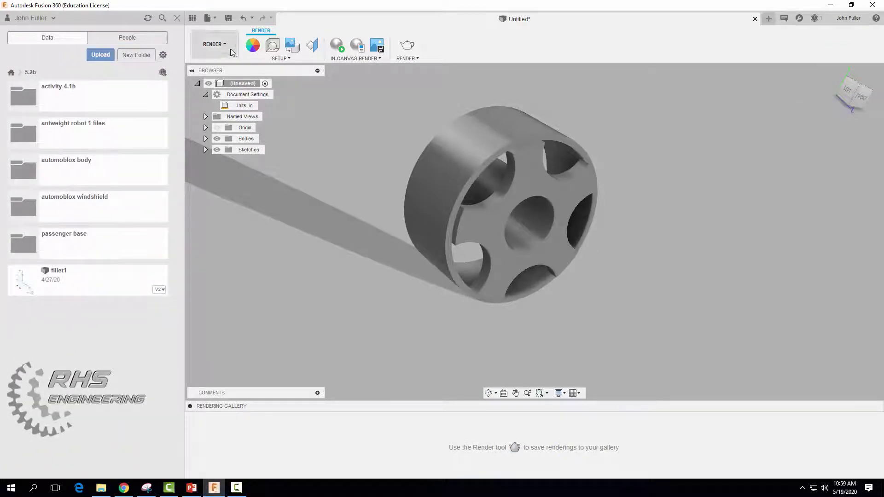
{"action": "left_click", "coordinate": [212, 18]}
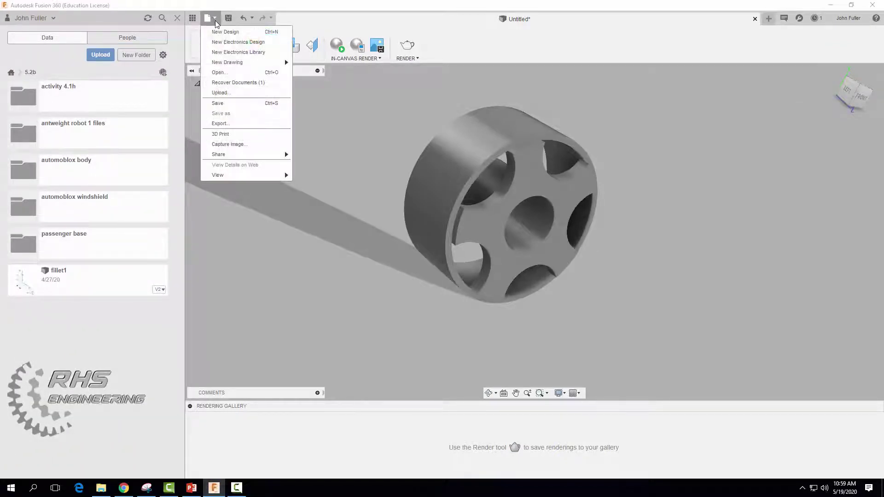
{"action": "left_click", "coordinate": [222, 32]}
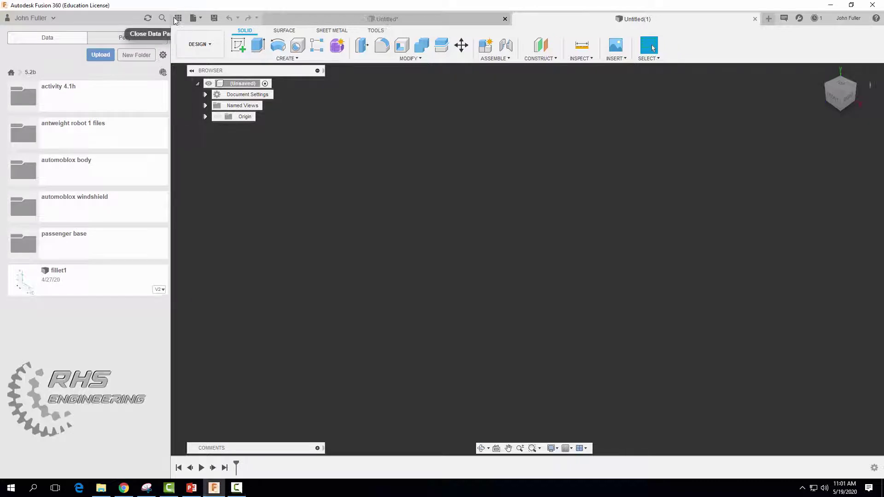
- With the Data Panel closed, start a sketch on the front (XY) plane with the Center Diameter Circle tool
{"action": "left_click", "coordinate": [176, 18]}
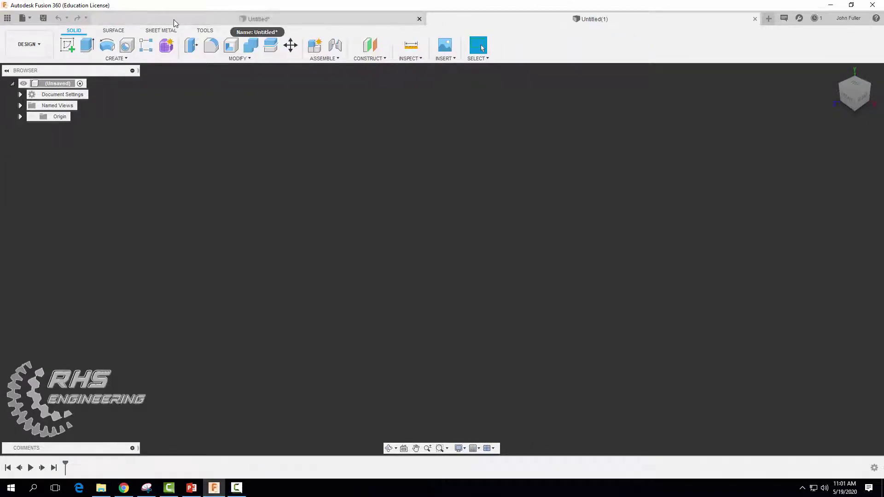
{"action": "left_click", "coordinate": [68, 45]}
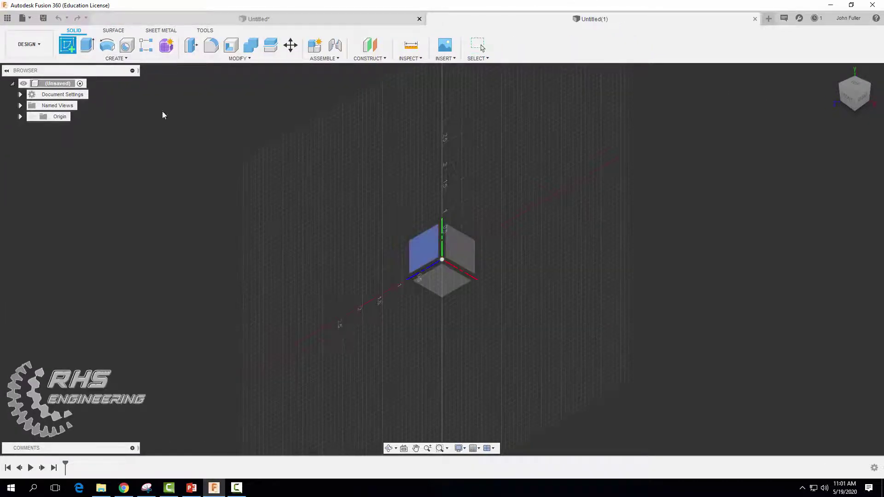
{"action": "left_click", "coordinate": [467, 251]}
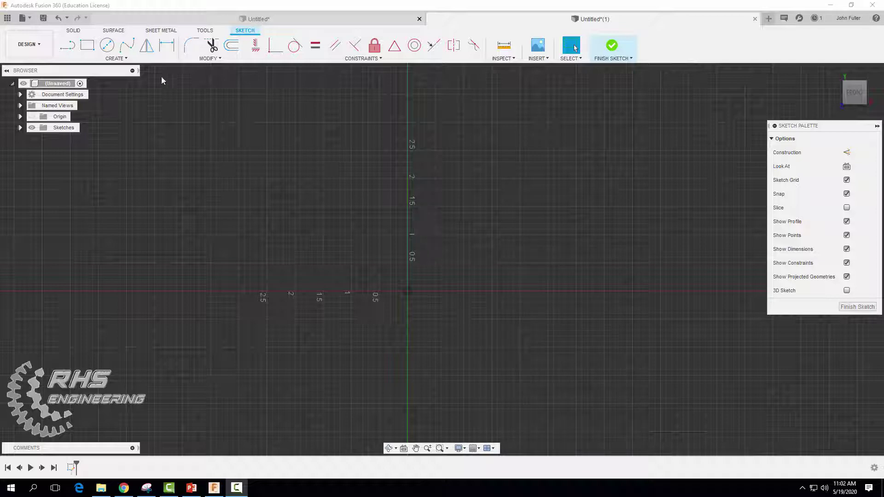
{"action": "left_click", "coordinate": [106, 46]}
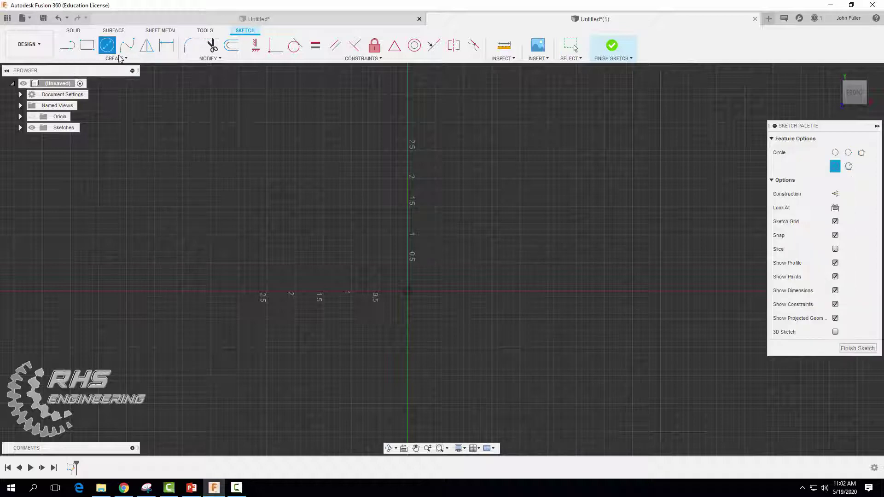
- Draw a Ø0.44 circle centred on the sketch origin
{"action": "left_click", "coordinate": [408, 291]}
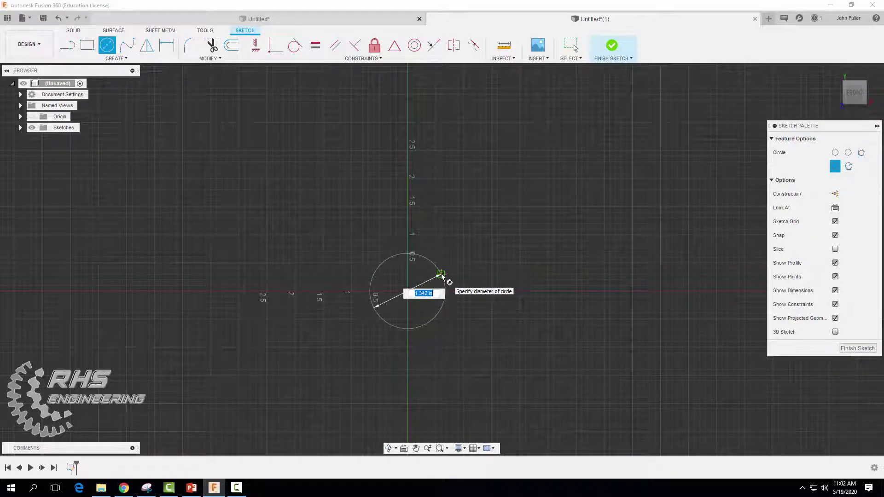
{"action": "key", "text": "BackSpace"}
{"action": "type", "text": ".44"}
{"action": "key", "text": "Return"}
{"action": "key", "text": "Escape"}
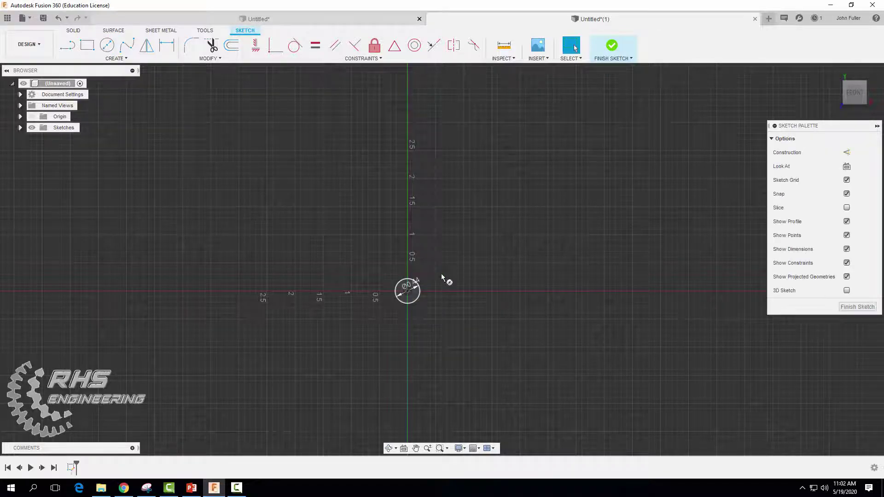
- Centre the circle in view and save it as the Home view at fixed distance
{"action": "scroll", "coordinate": [441, 274], "scroll_direction": "up", "scroll_amount": 8}
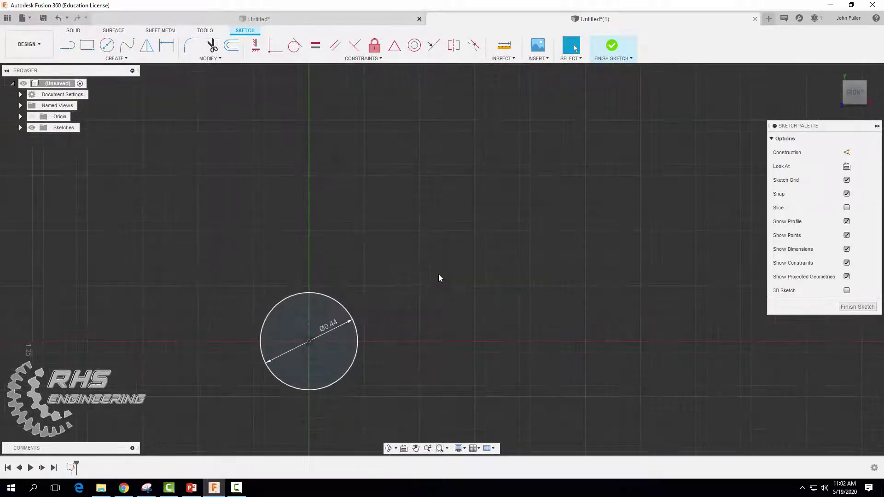
{"action": "mouse_move", "coordinate": [410, 308]}
{"action": "middle_mouse_down"}
{"action": "mouse_move", "coordinate": [533, 219]}
{"action": "mouse_move", "coordinate": [515, 224]}
{"action": "middle_mouse_up"}
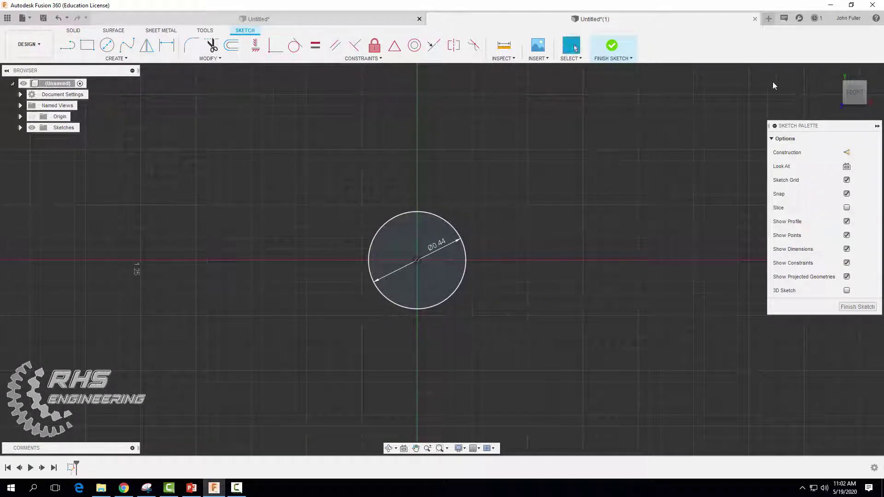
{"action": "right_click", "coordinate": [836, 72]}
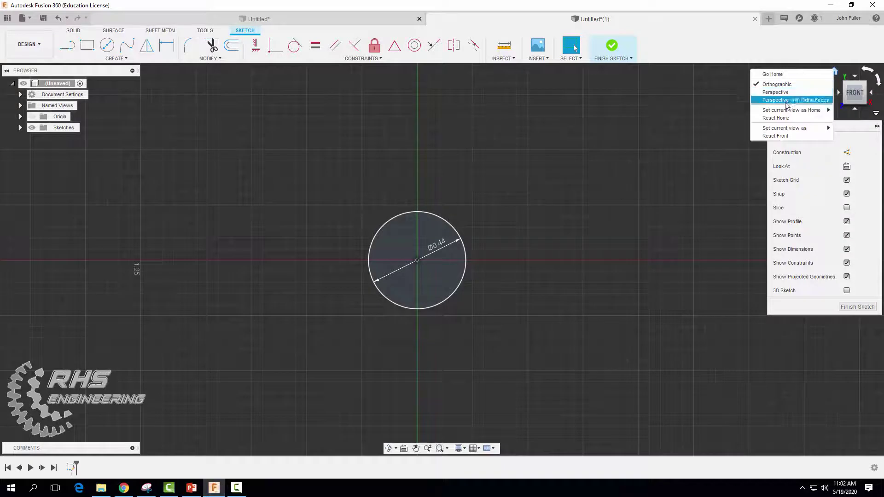
{"action": "mouse_move", "coordinate": [778, 111]}
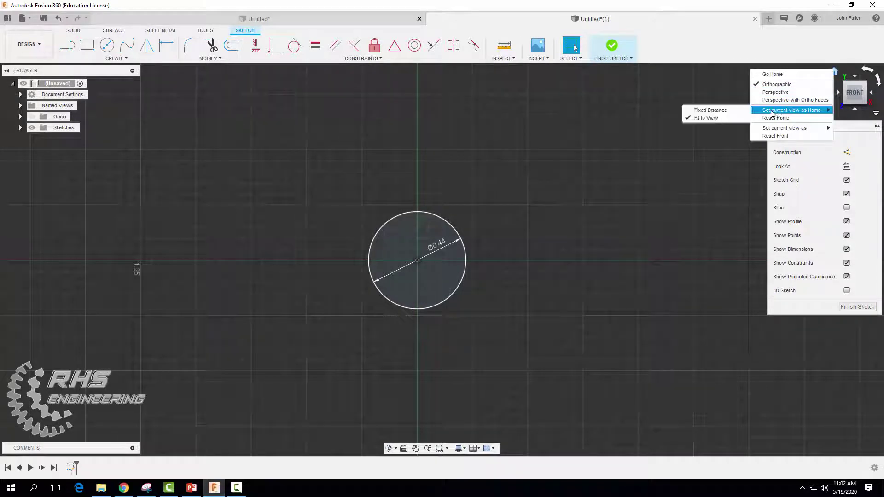
{"action": "left_click", "coordinate": [730, 112]}
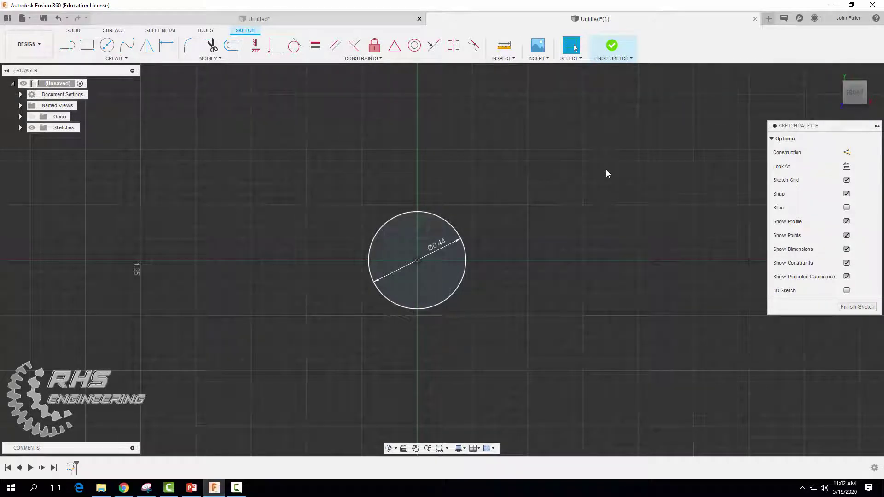
{"action": "key", "text": "F10"}
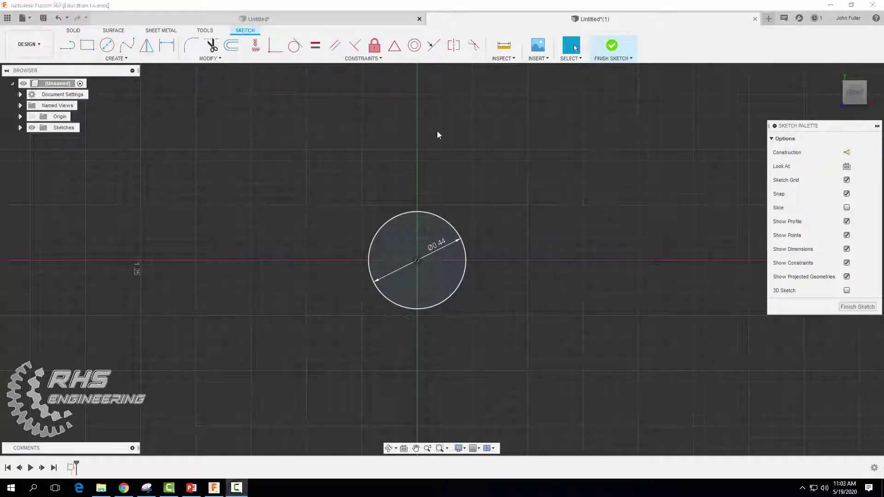
- Offset the Ø0.44 circle 0.041 in inward to make a concentric inner circle
{"action": "left_click", "coordinate": [232, 46]}
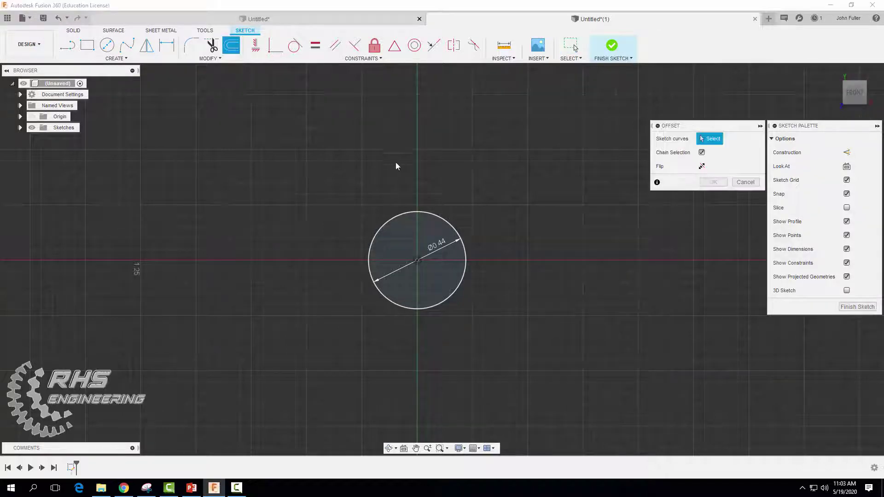
{"action": "left_click", "coordinate": [431, 212]}
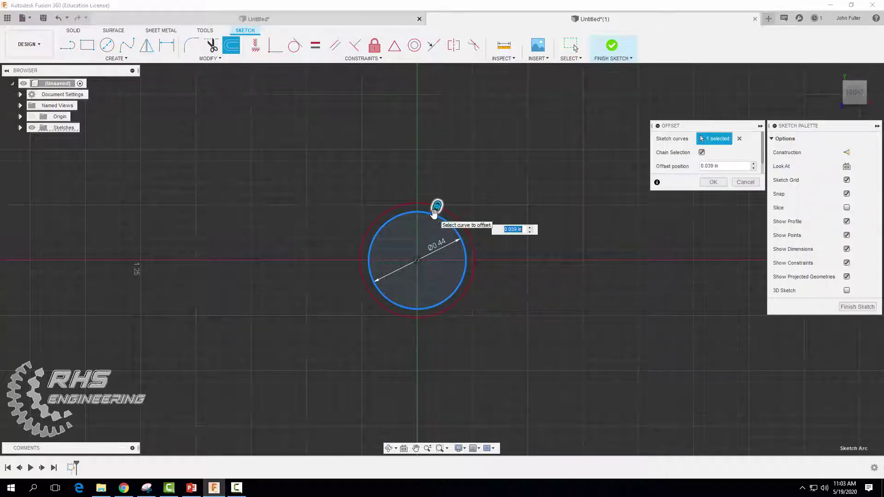
{"action": "left_click_drag", "start_coordinate": [437, 205], "coordinate": [430, 224]}
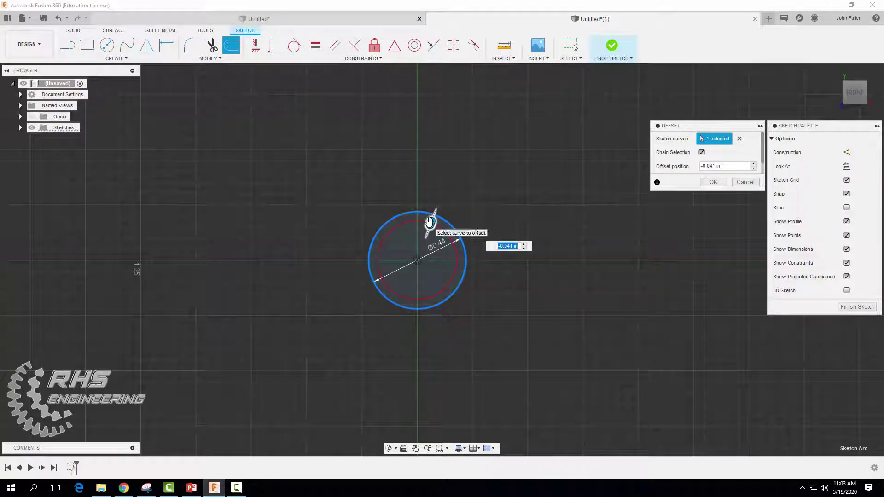
{"action": "type", "text": "-.05"}
{"action": "key", "text": "Return"}
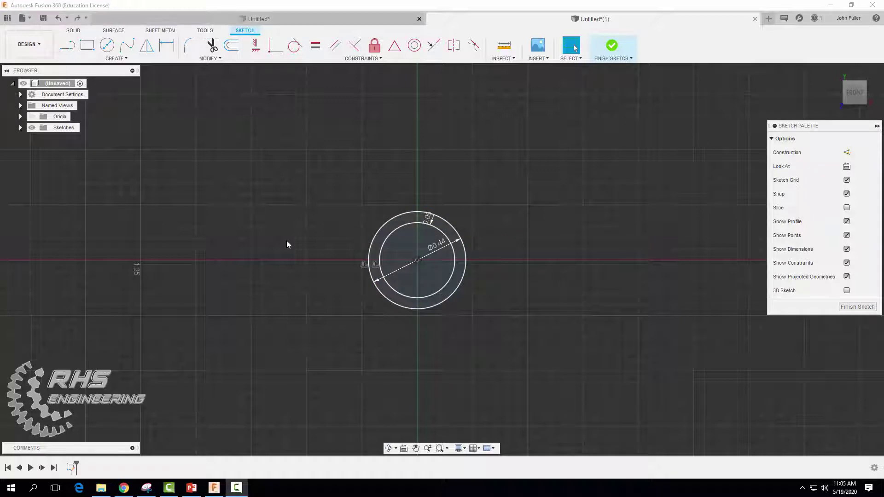
- Draw a large origin-centred circle dimensioned 0.35 in beyond the Ø0.44 circle
{"action": "left_click", "coordinate": [107, 45]}
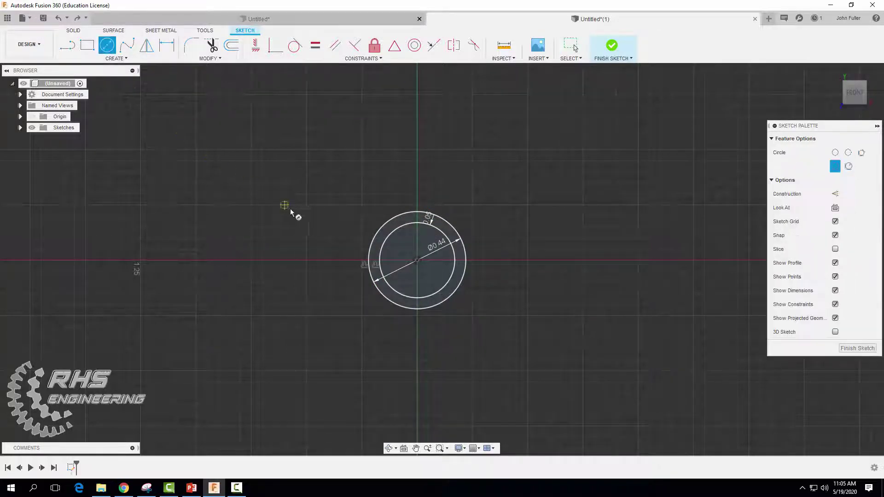
{"action": "left_click", "coordinate": [417, 261]}
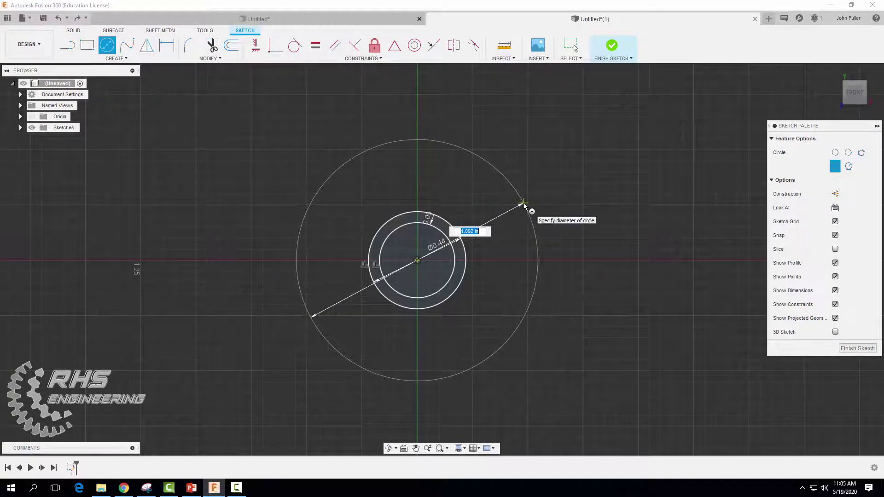
{"action": "left_click", "coordinate": [550, 196]}
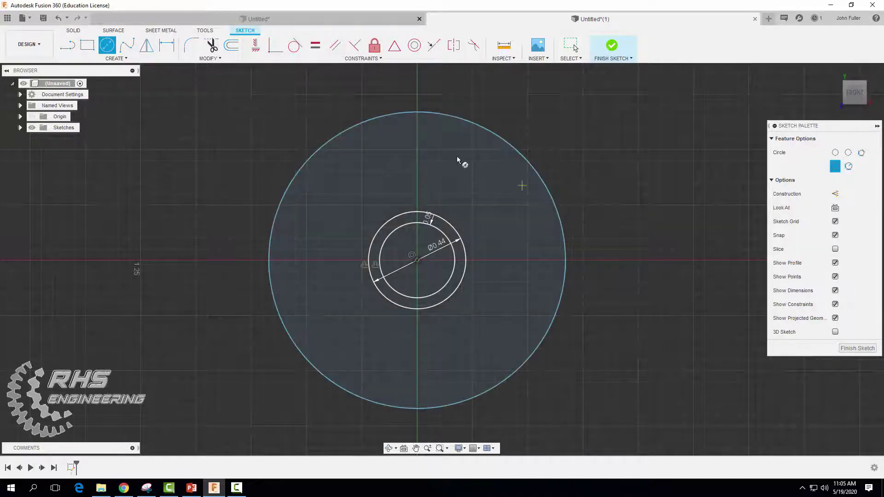
{"action": "left_click", "coordinate": [164, 46]}
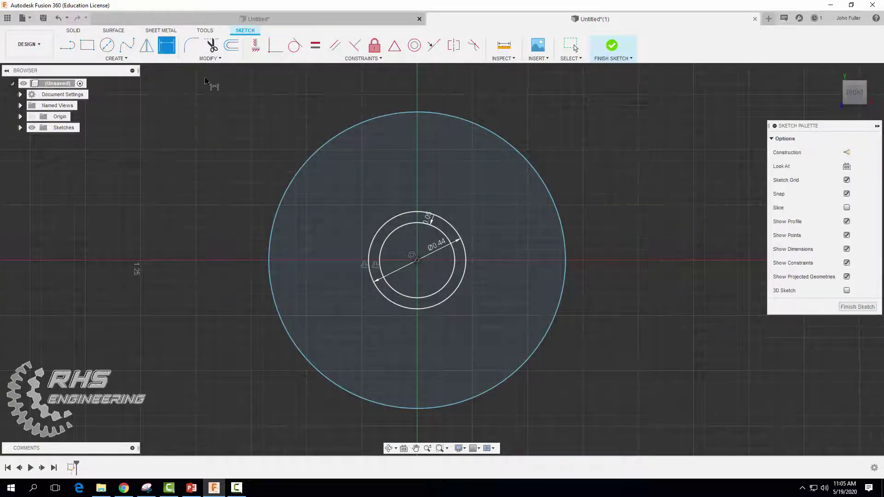
{"action": "left_click", "coordinate": [396, 216]}
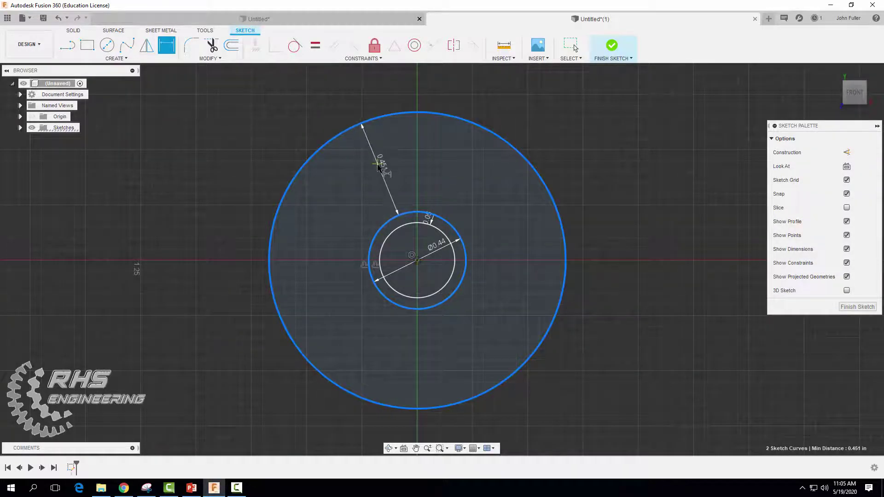
{"action": "left_click", "coordinate": [380, 162]}
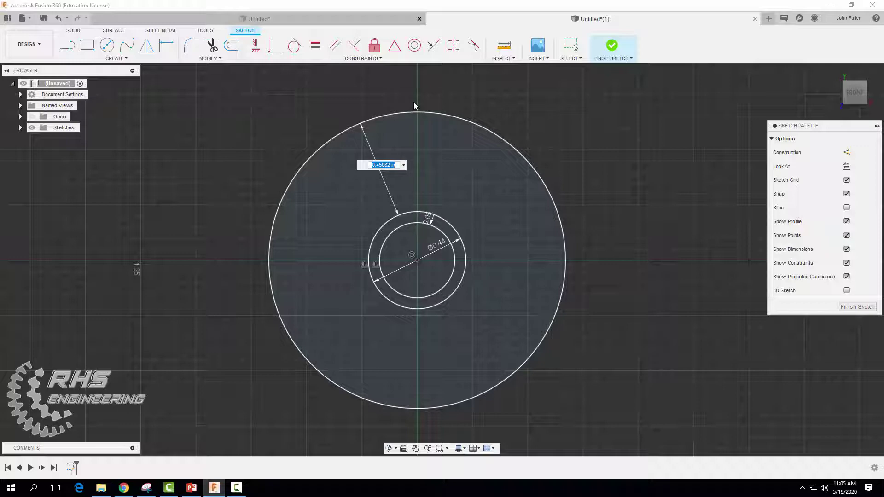
{"action": "key", "text": "BackSpace"}
{"action": "type", "text": ".35"}
{"action": "key", "text": "Return"}
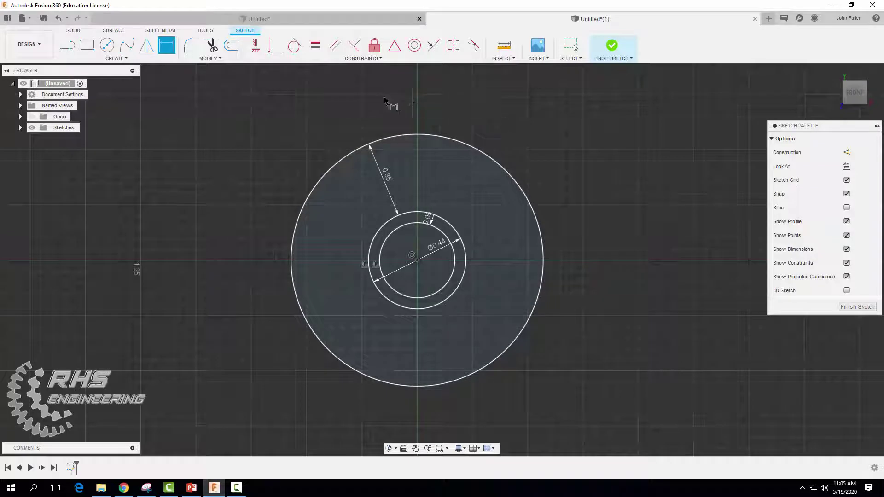
{"action": "key", "text": "Escape"}
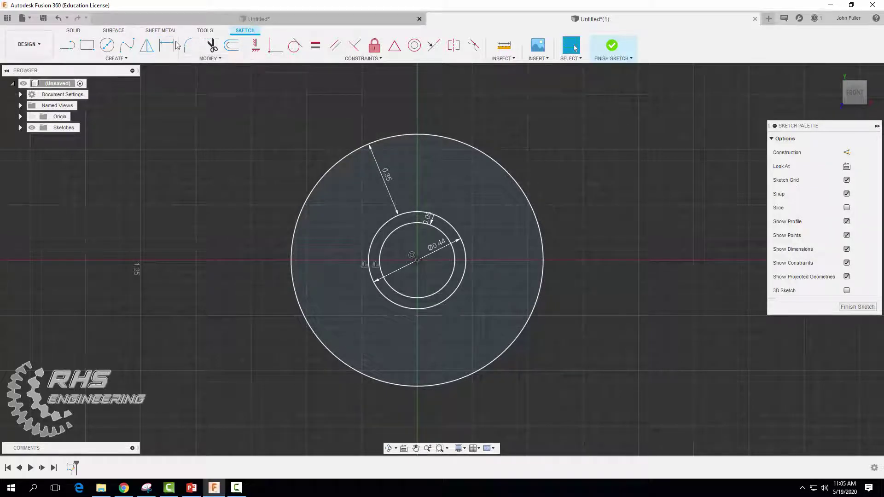
- Offset the large outer circle 0.05 in outward
{"action": "left_click", "coordinate": [231, 45]}
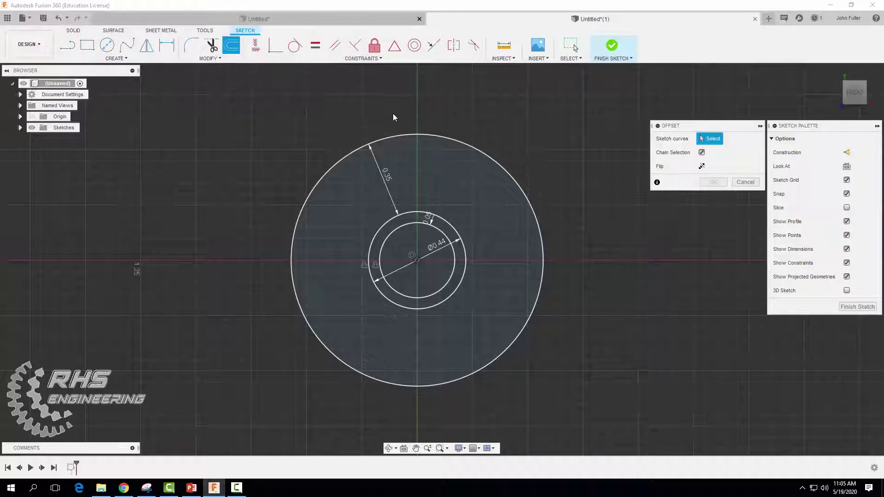
{"action": "left_click", "coordinate": [405, 137]}
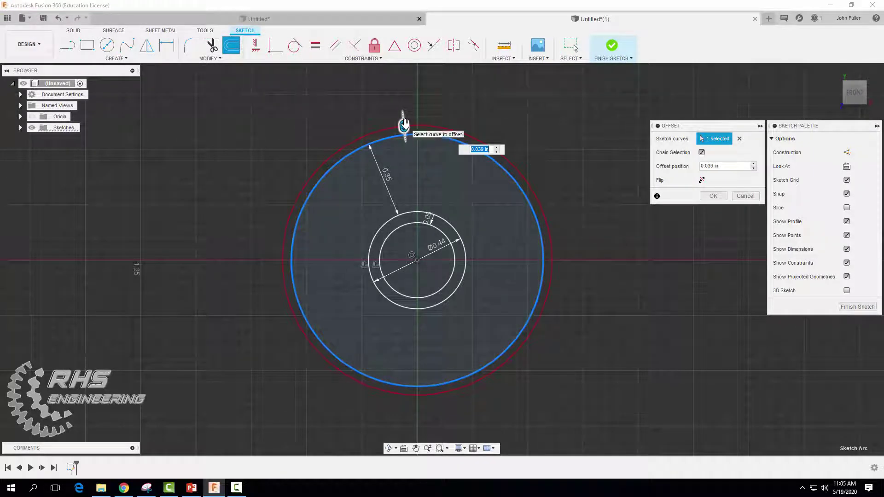
{"action": "type", "text": "05"}
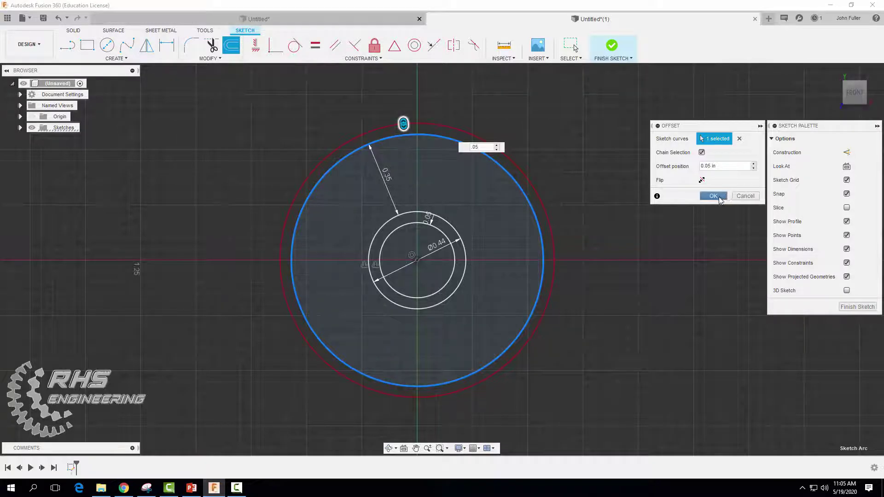
{"action": "left_click", "coordinate": [717, 196]}
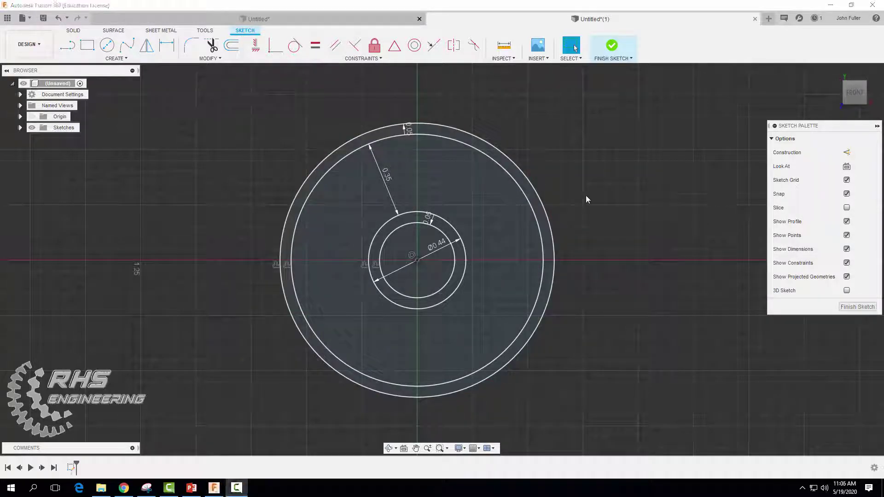
- Finish the sketch and extrude the hub ring and outer rim ring profiles 0.57 in
{"action": "left_click", "coordinate": [610, 45]}
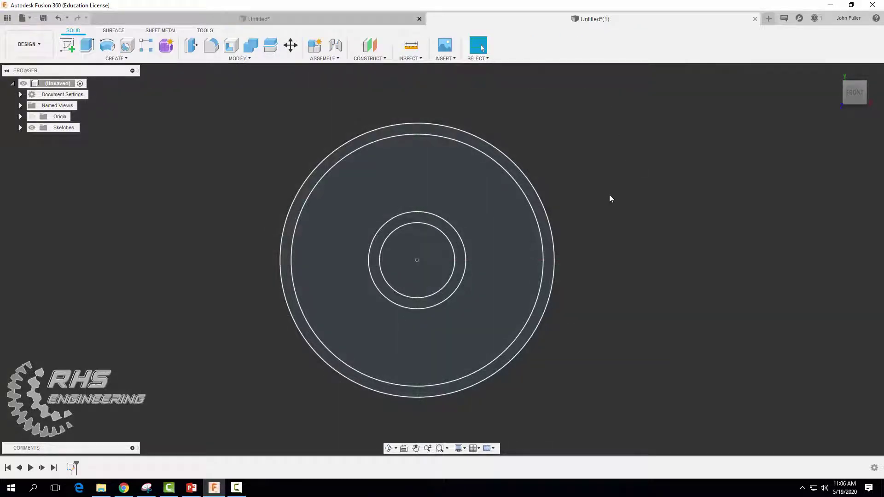
{"action": "middle_click_drag", "start_coordinate": [609, 199], "coordinate": [576, 212], "text": "shift"}
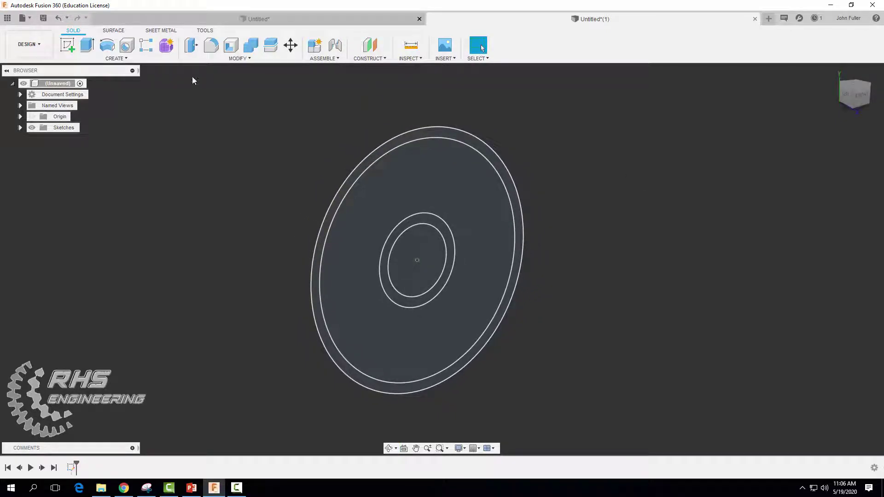
{"action": "left_click", "coordinate": [86, 48]}
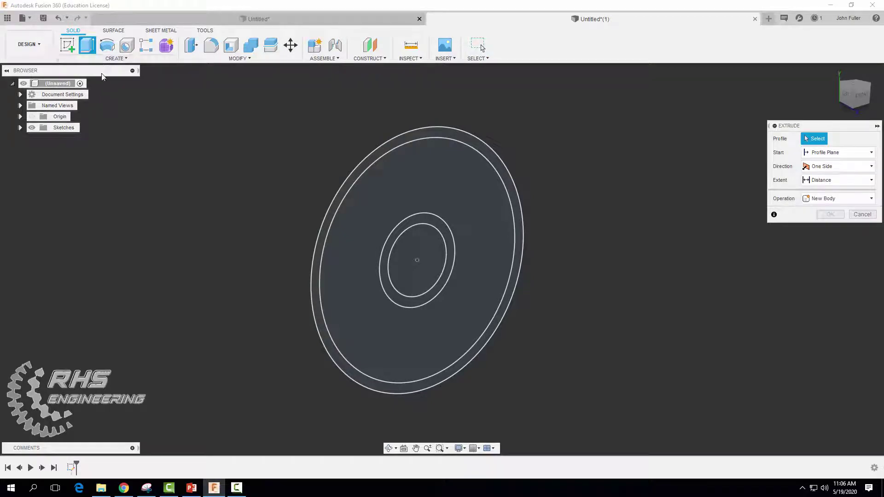
{"action": "left_click", "coordinate": [418, 223]}
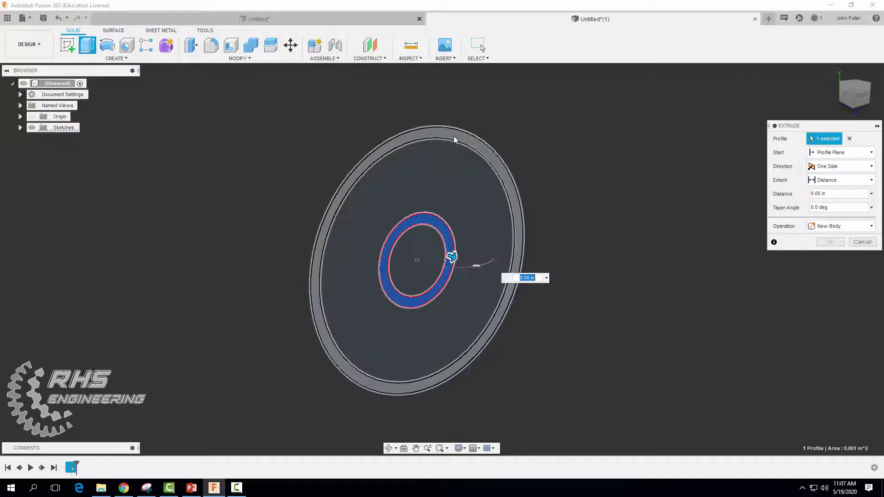
{"action": "left_click", "coordinate": [455, 139]}
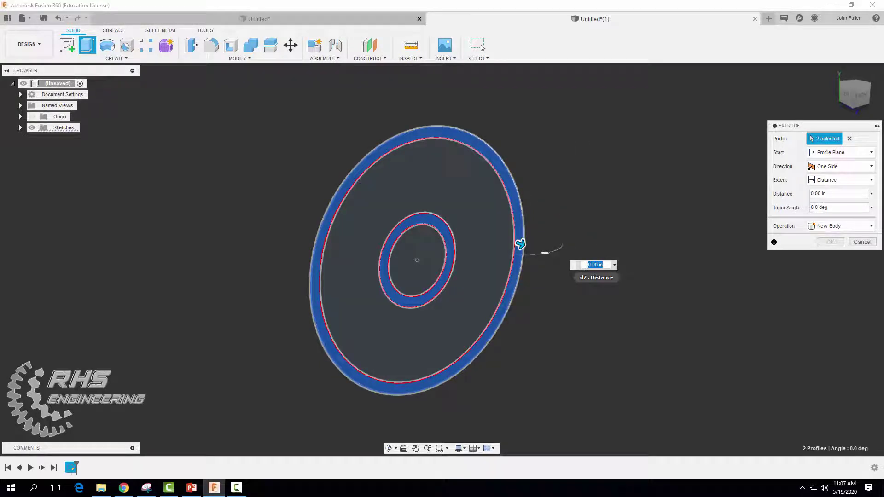
{"action": "key", "text": "BackSpace"}
{"action": "type", "text": ".57"}
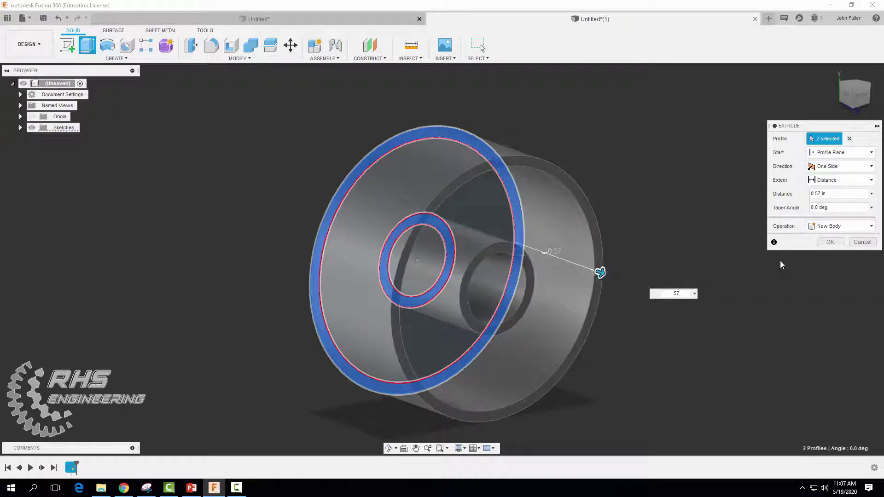
{"action": "left_click", "coordinate": [824, 242]}
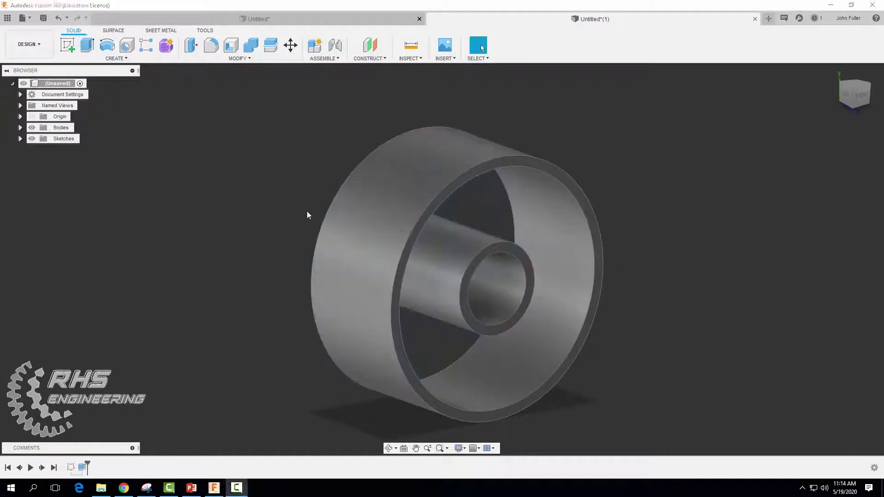
- Save the design as 'automoblox wheel' in the 5.2b project
{"action": "left_click", "coordinate": [26, 21]}
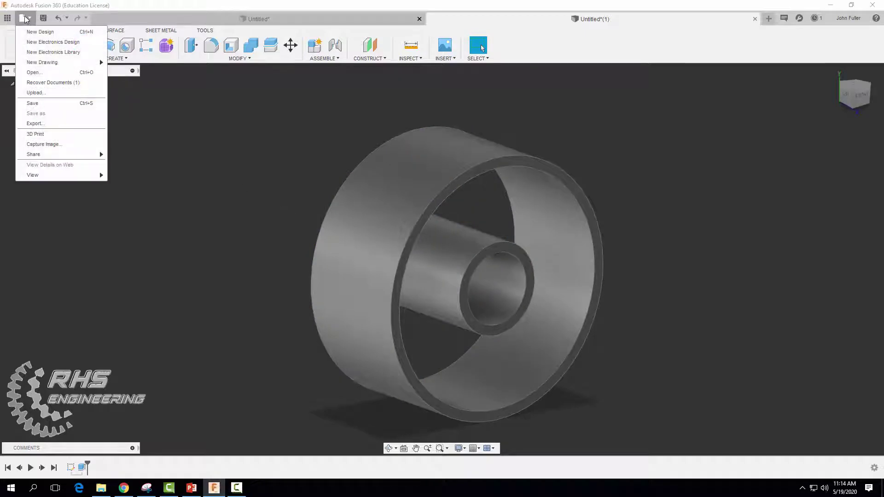
{"action": "left_click", "coordinate": [39, 103]}
{"action": "type", "text": "a"}
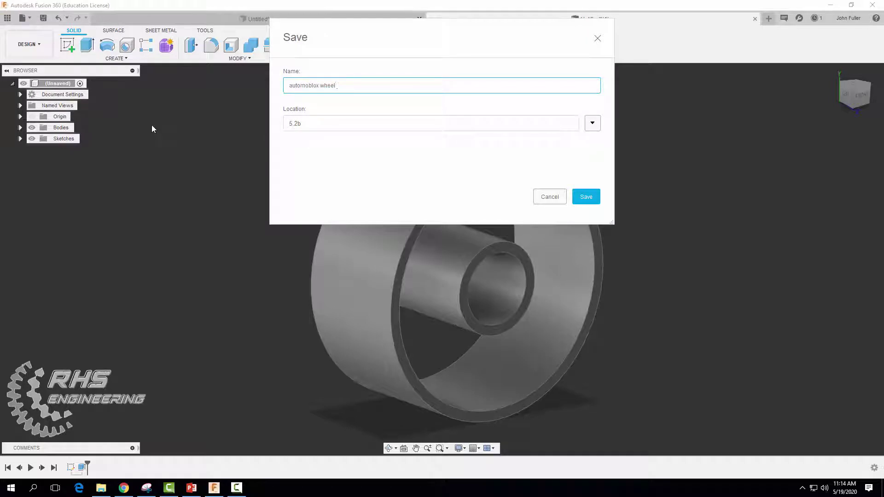
{"action": "type", "text": "utomoblox wheel"}
{"action": "left_click", "coordinate": [586, 196]}
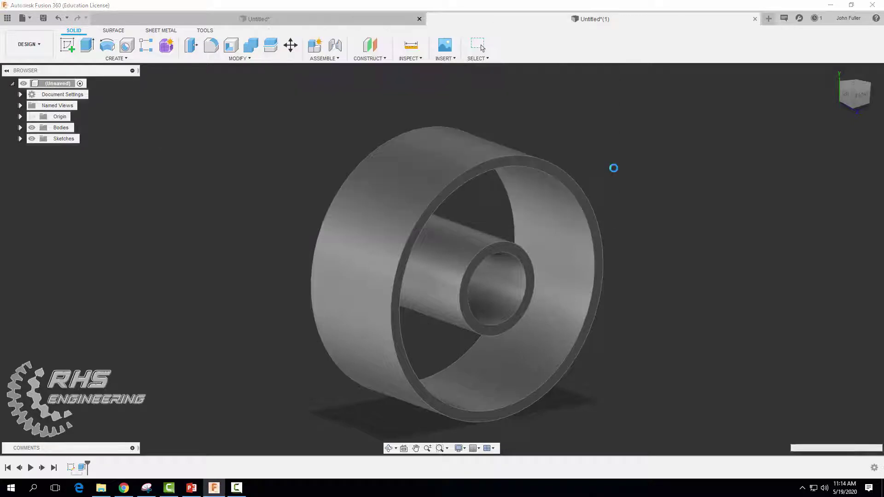
{"action": "key", "text": "F10"}
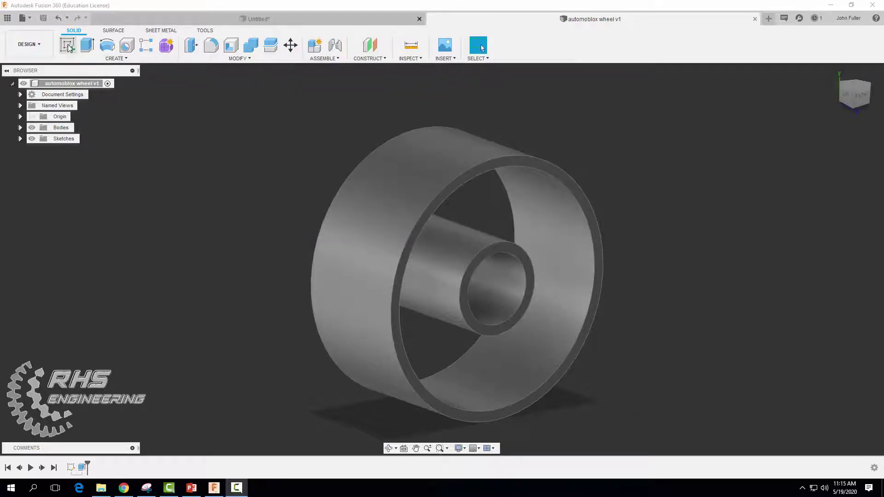
- Create a sketch on the wheel's front ring face and start the Project command
{"action": "left_click", "coordinate": [67, 44]}
{"action": "left_click", "coordinate": [463, 173]}
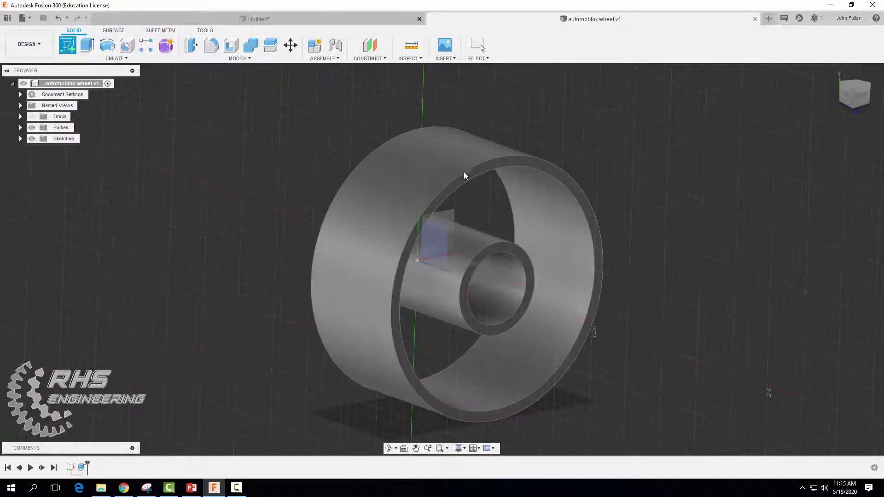
{"action": "left_click", "coordinate": [478, 173]}
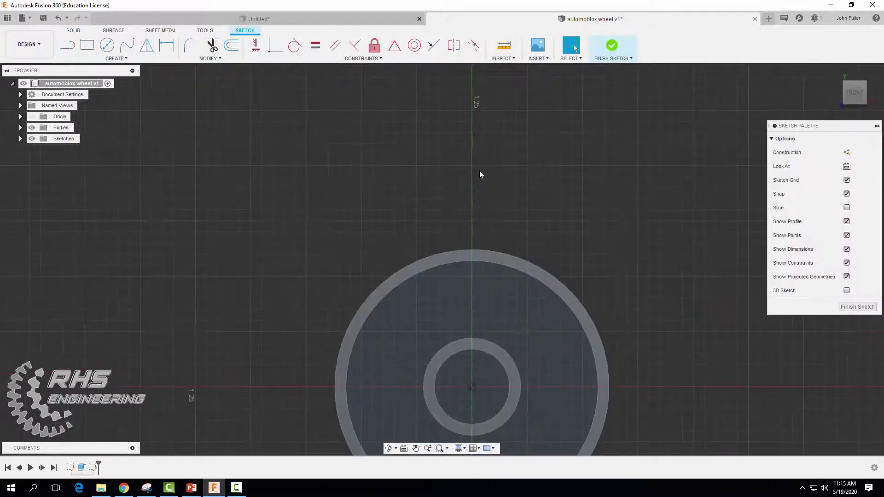
{"action": "middle_click_drag", "start_coordinate": [640, 375], "coordinate": [593, 256]}
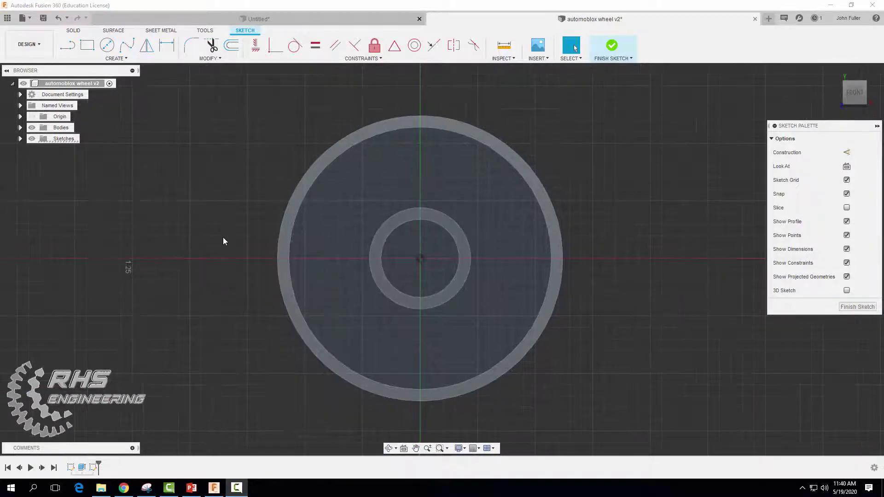
{"action": "left_click", "coordinate": [116, 59]}
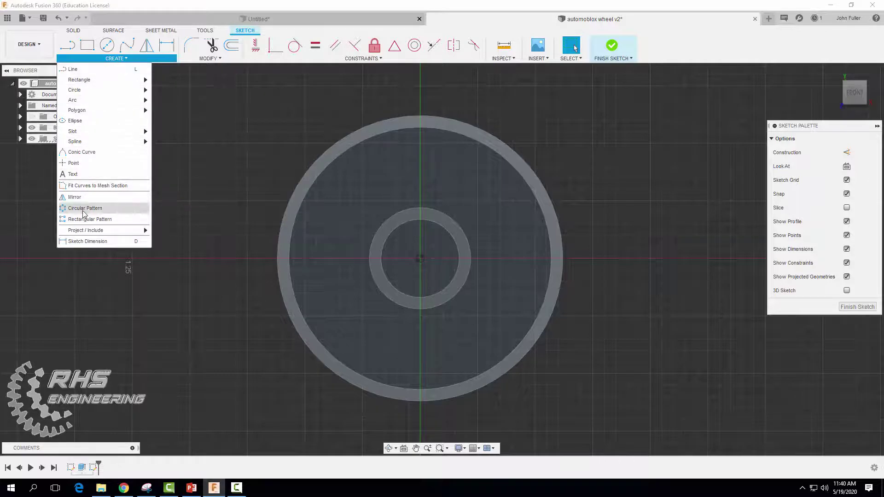
{"action": "mouse_move", "coordinate": [91, 234]}
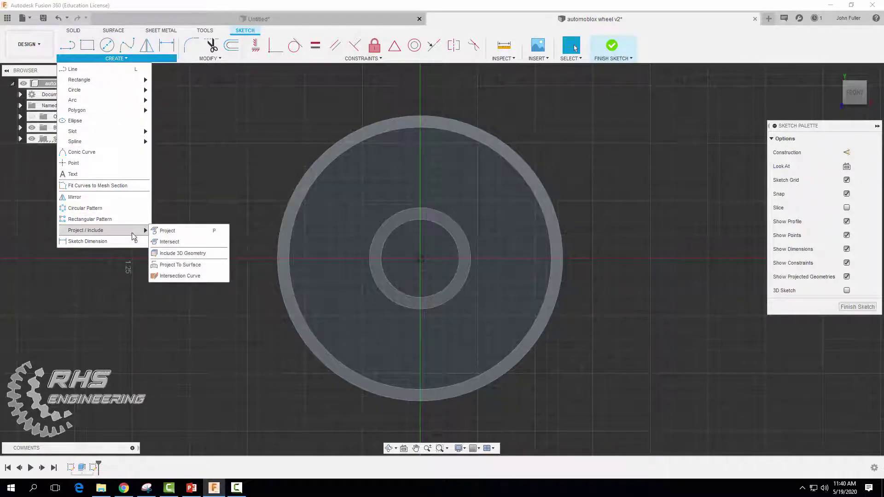
{"action": "left_click", "coordinate": [169, 233]}
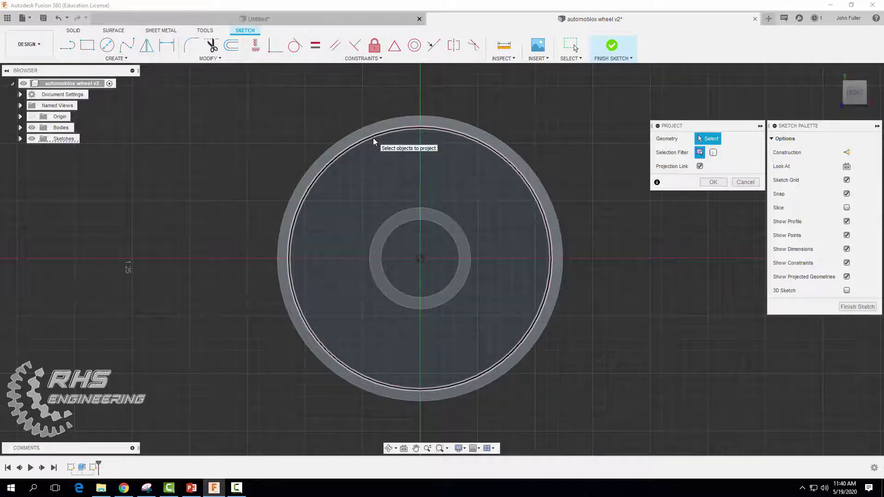
- Project the rim's inner edge, hub outer edge and hub hole circle, then finish the sketch
{"action": "left_click", "coordinate": [374, 141]}
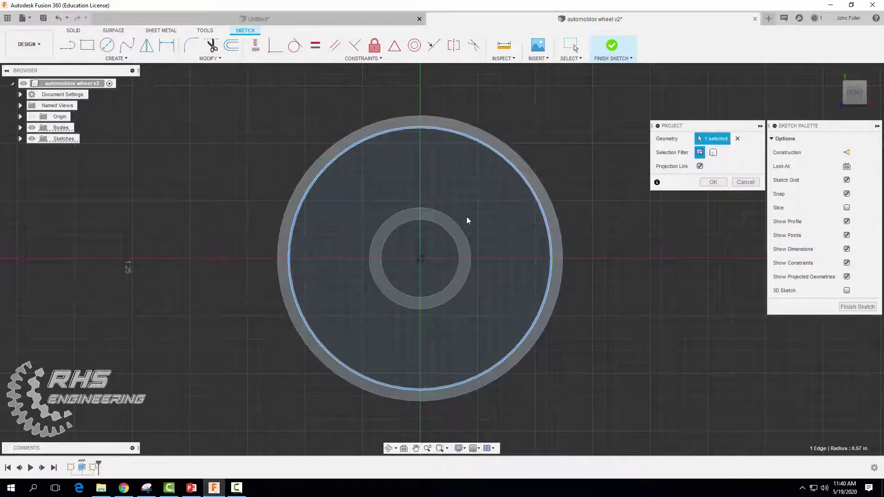
{"action": "left_click", "coordinate": [458, 228]}
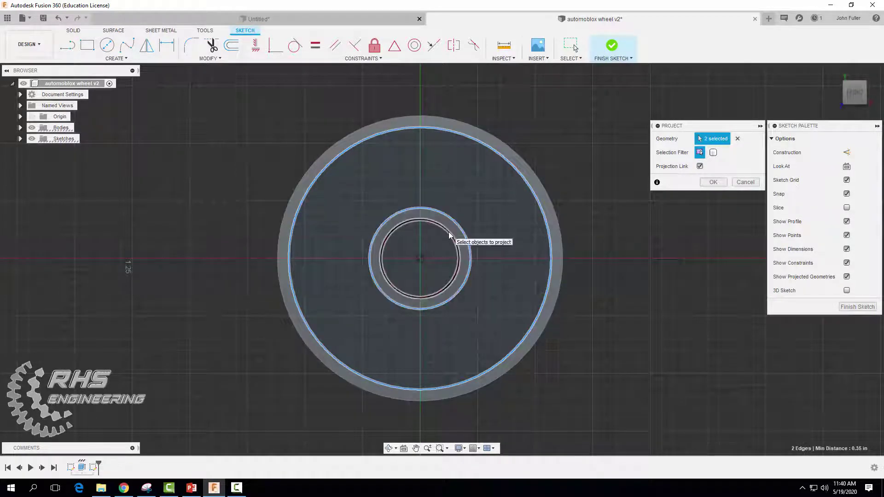
{"action": "left_click", "coordinate": [449, 235]}
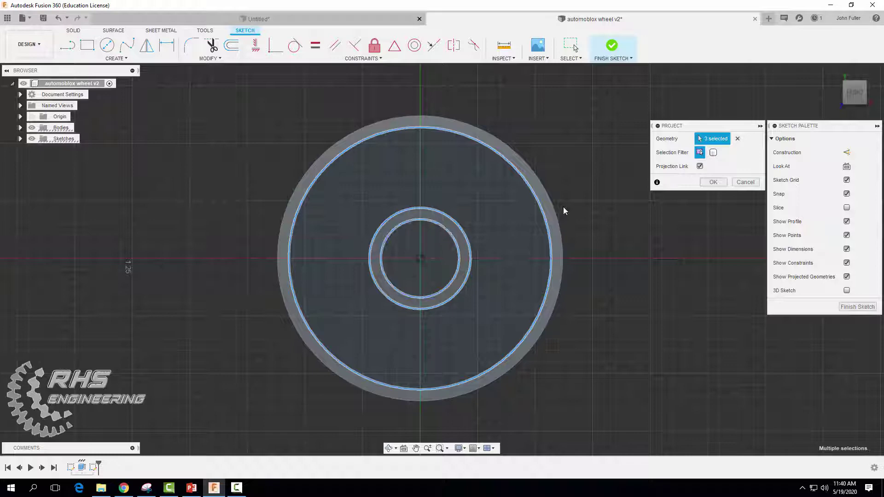
{"action": "left_click", "coordinate": [713, 183]}
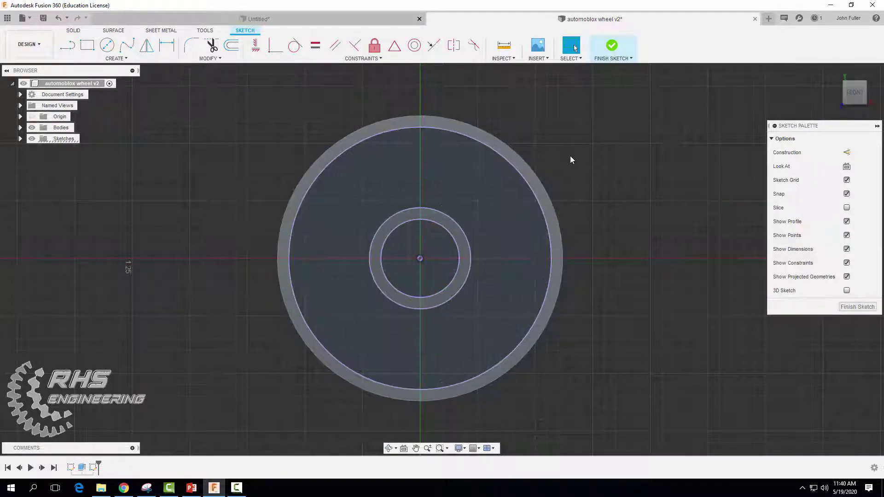
{"action": "left_click", "coordinate": [612, 46]}
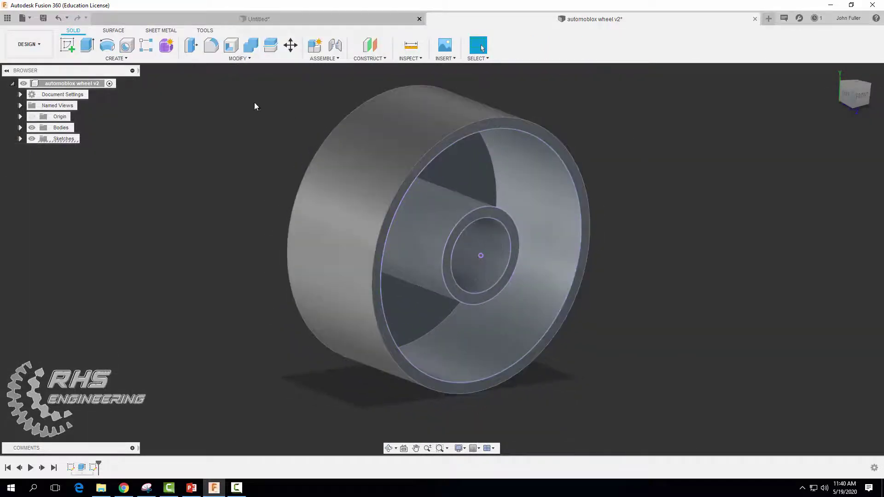
- Extrude the rim-to-hub and hub ring profiles symmetrically, whole length 0.05 in
{"action": "left_click", "coordinate": [191, 45]}
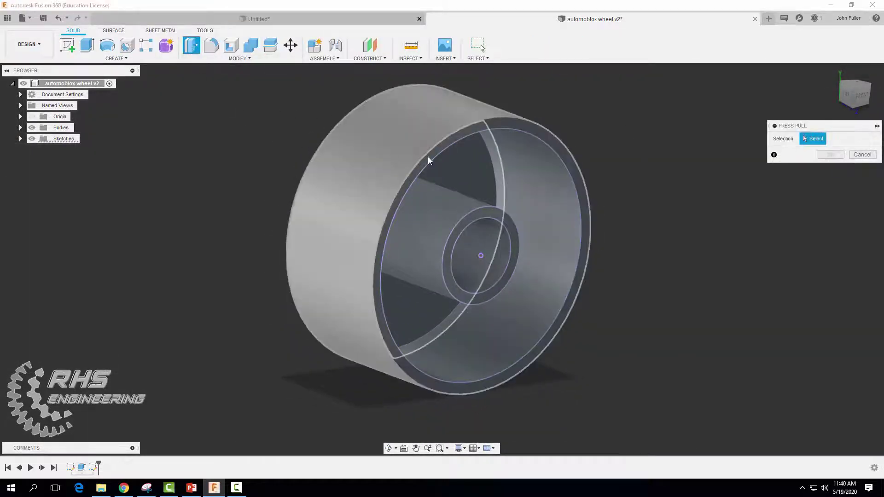
{"action": "left_click", "coordinate": [494, 168]}
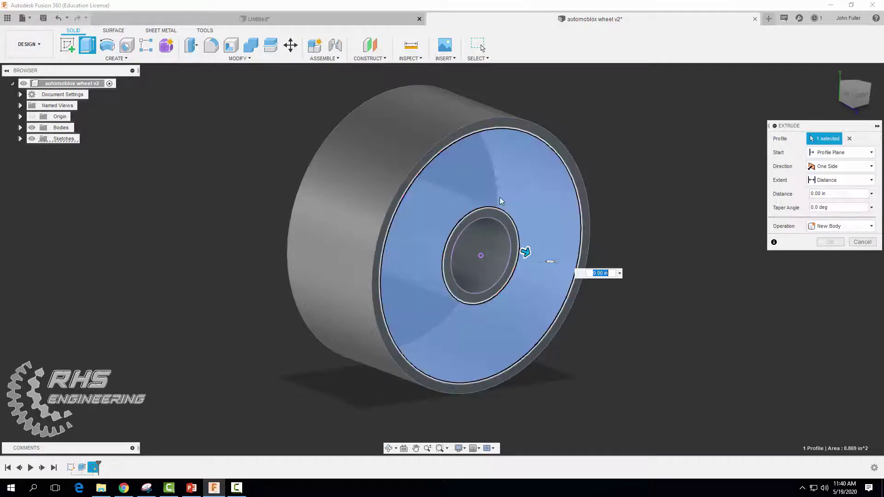
{"action": "left_click", "coordinate": [501, 217]}
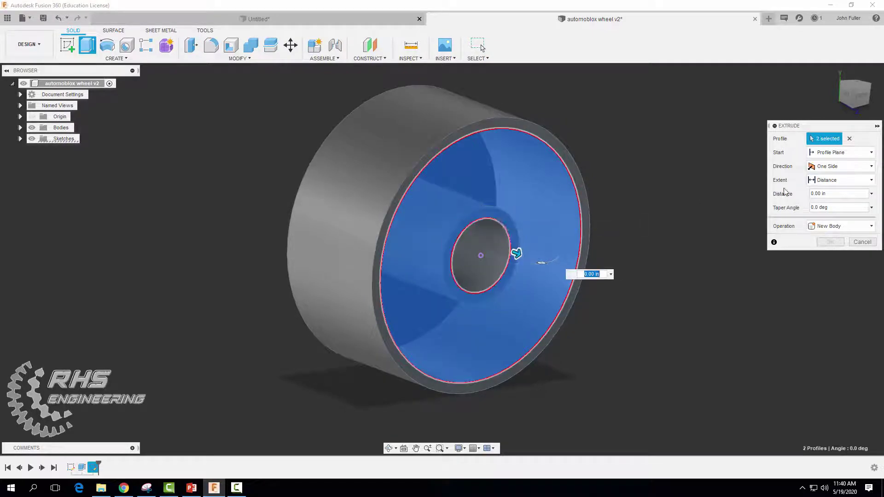
{"action": "left_click", "coordinate": [815, 170]}
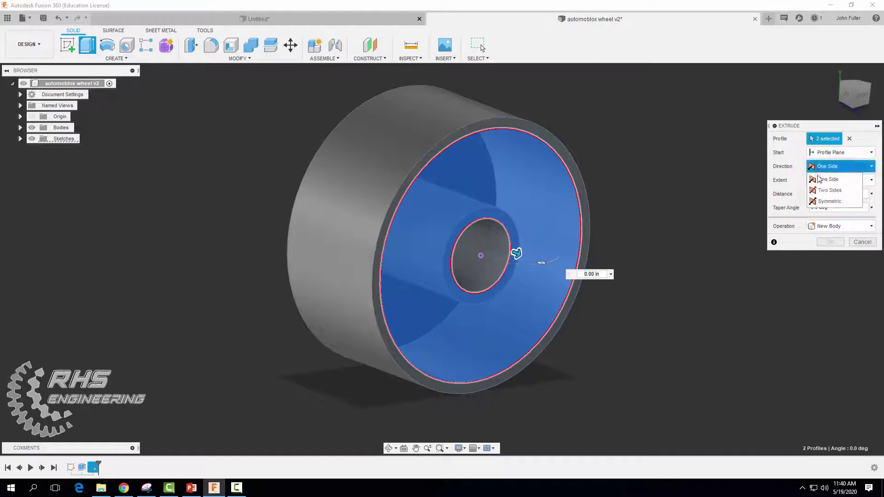
{"action": "left_click", "coordinate": [829, 201]}
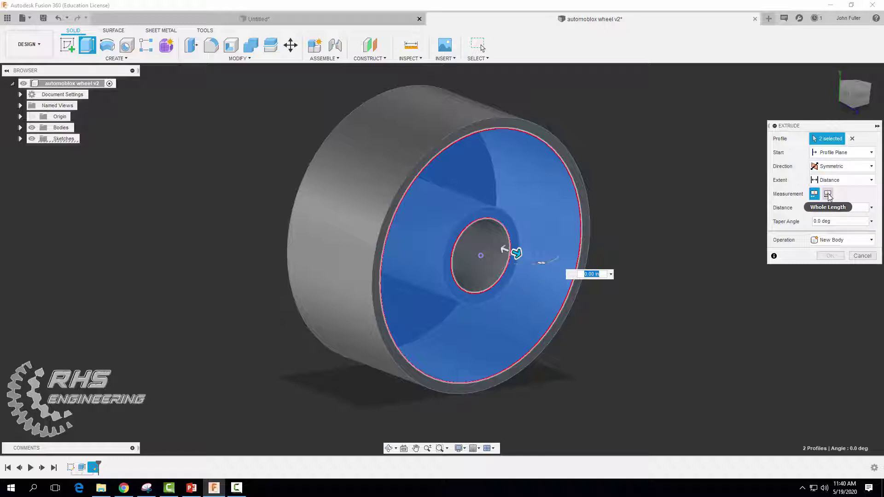
{"action": "left_click", "coordinate": [828, 195]}
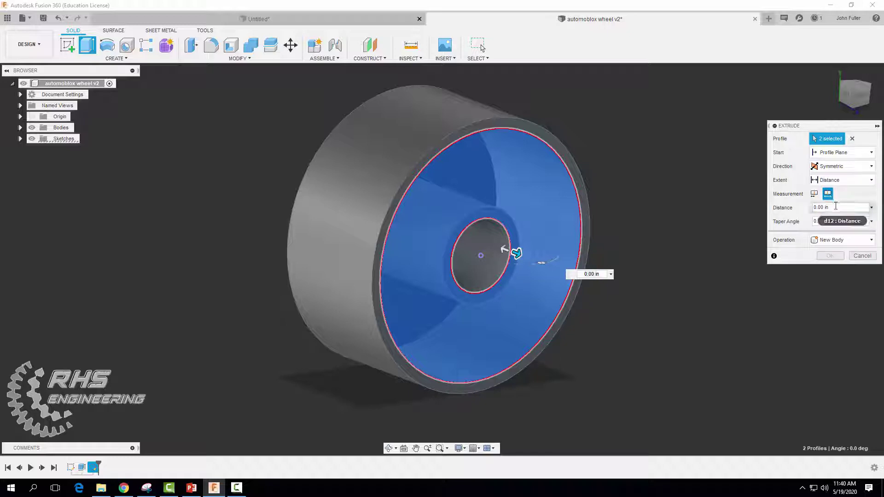
{"action": "left_click_drag", "start_coordinate": [835, 206], "coordinate": [804, 206]}
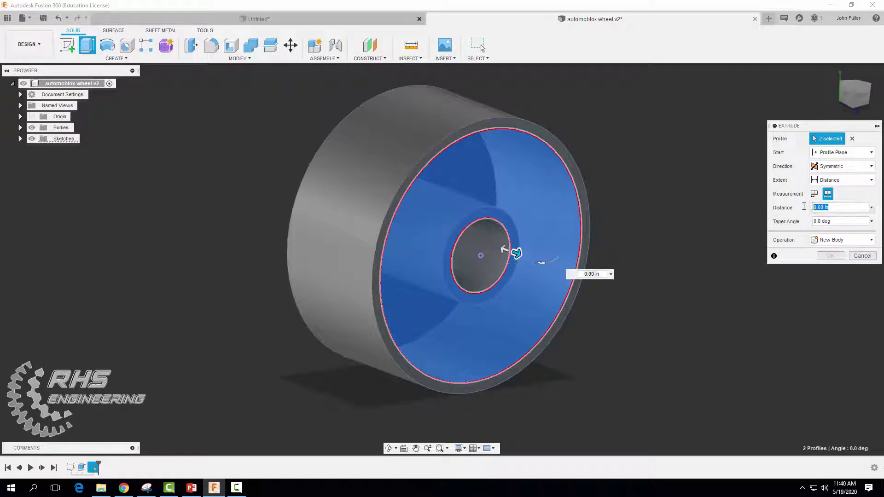
{"action": "type", "text": "05"}
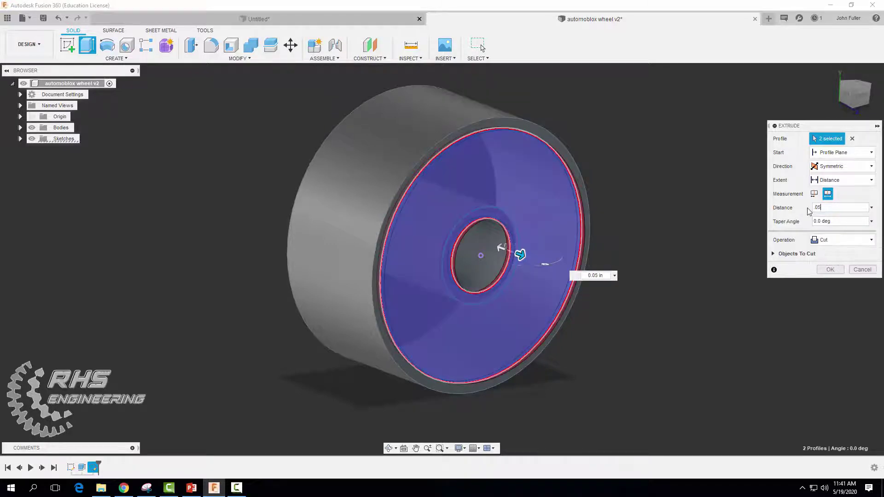
{"action": "left_click", "coordinate": [823, 240]}
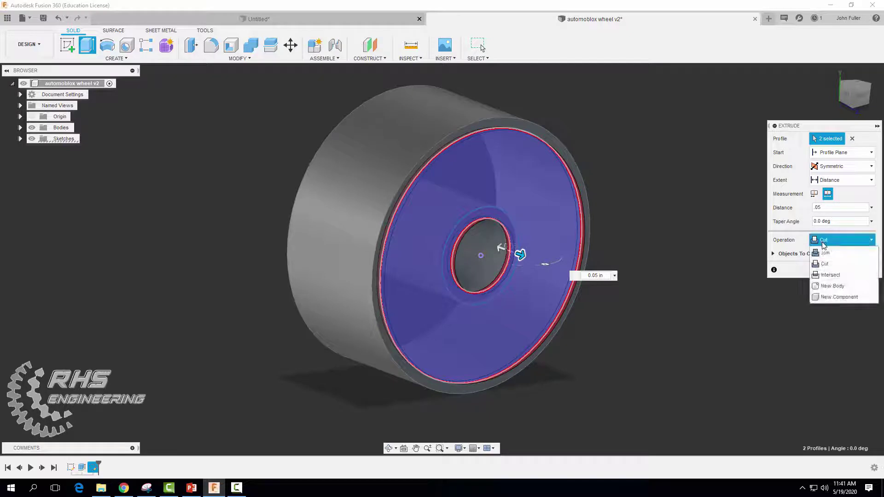
{"action": "left_click", "coordinate": [825, 253]}
{"action": "left_click", "coordinate": [833, 259]}
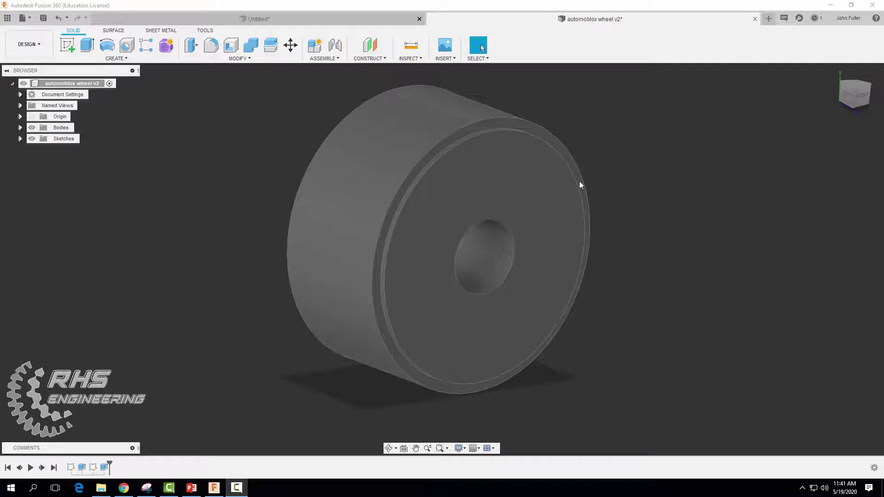
- Sketch on the wheel face a Ø0.5 circle centred on the rim's top edge
{"action": "left_click", "coordinate": [67, 45]}
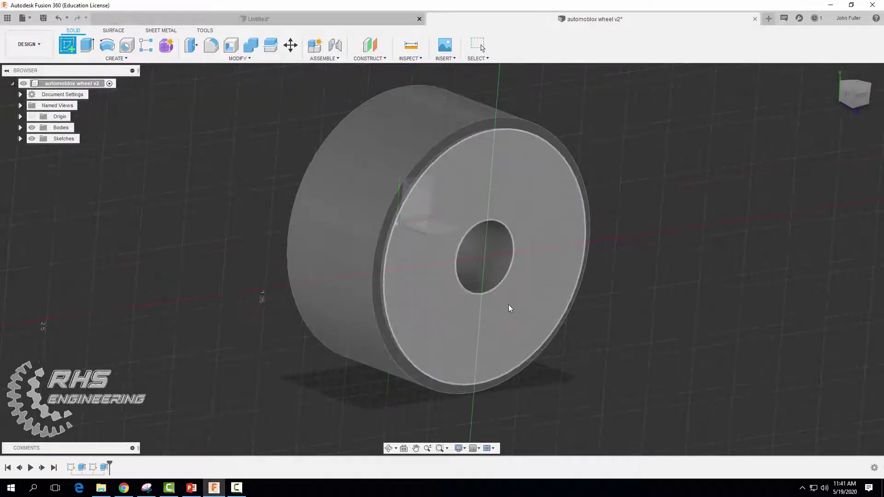
{"action": "left_click", "coordinate": [523, 183]}
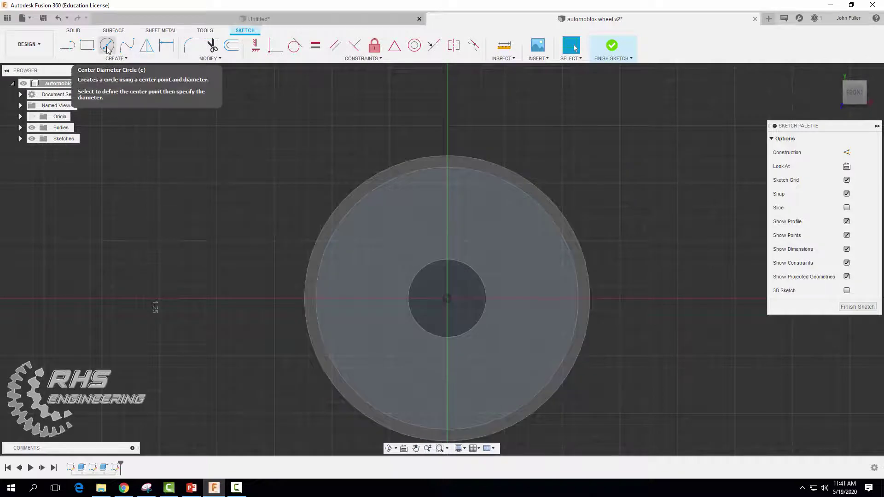
{"action": "left_click", "coordinate": [107, 46]}
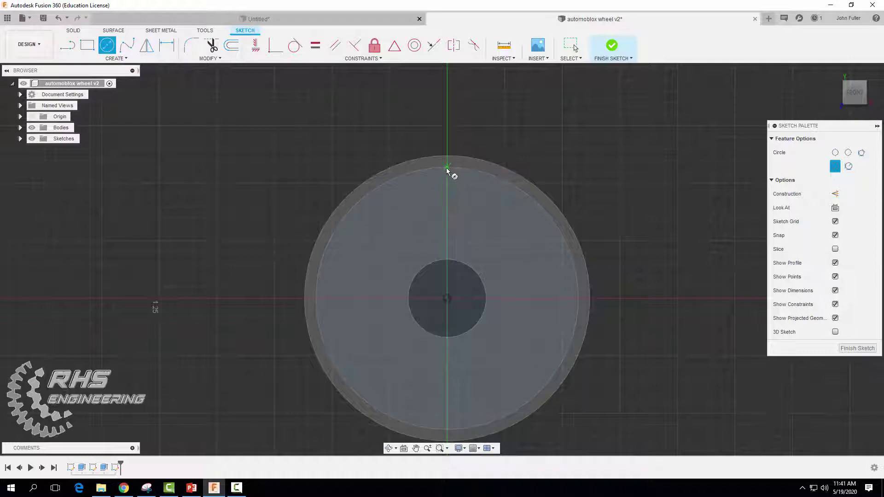
{"action": "scroll", "coordinate": [447, 170], "scroll_direction": "up", "scroll_amount": 5}
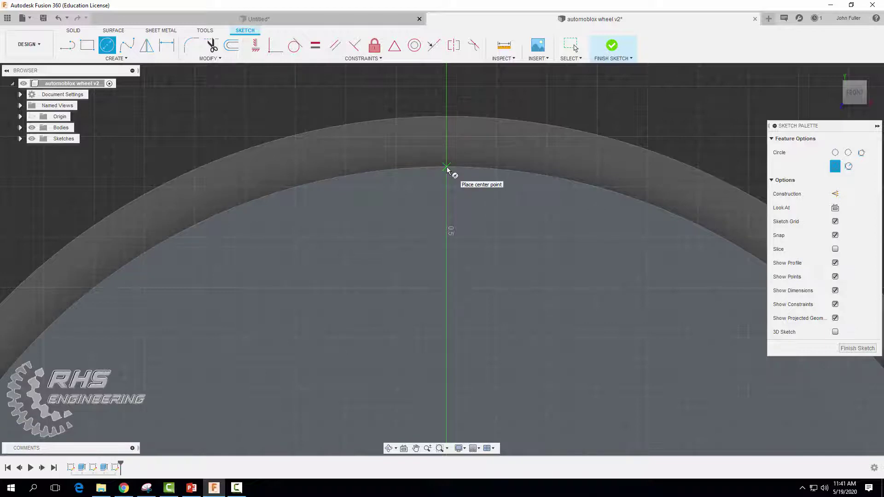
{"action": "left_click", "coordinate": [446, 167]}
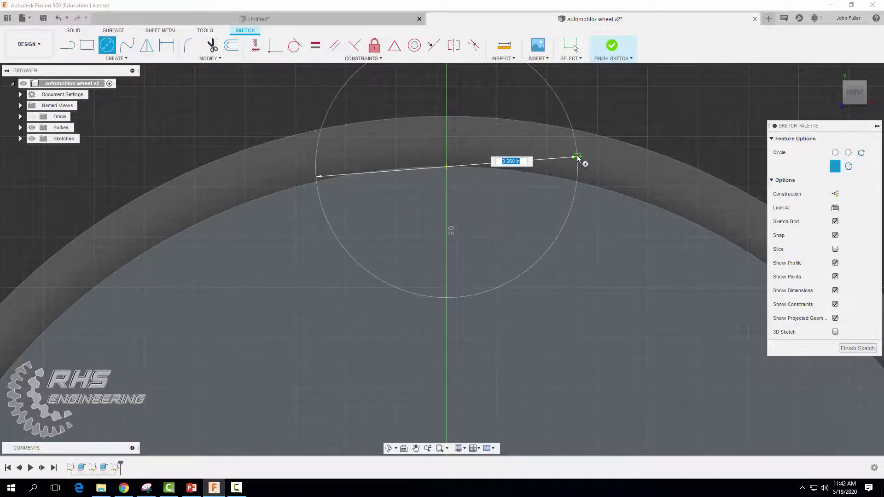
{"action": "scroll", "coordinate": [578, 158], "scroll_direction": "down", "scroll_amount": 1}
{"action": "scroll", "coordinate": [578, 158], "scroll_direction": "down", "scroll_amount": 4}
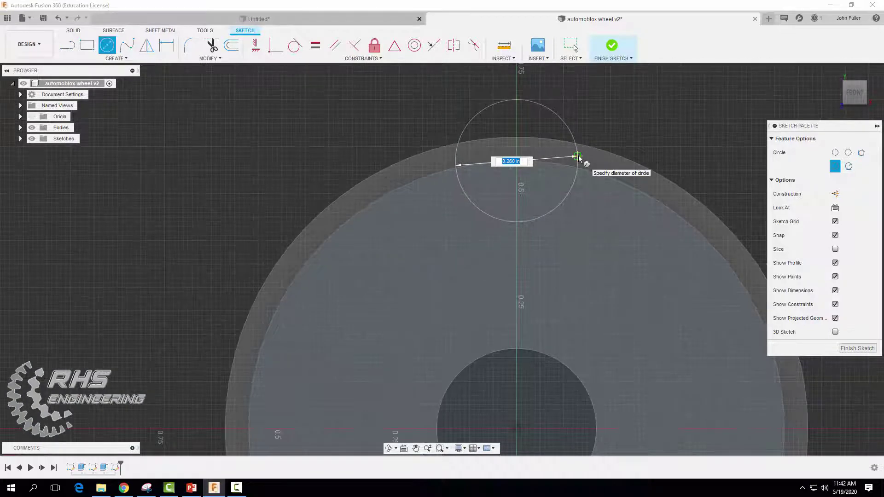
{"action": "type", "text": "0.5"}
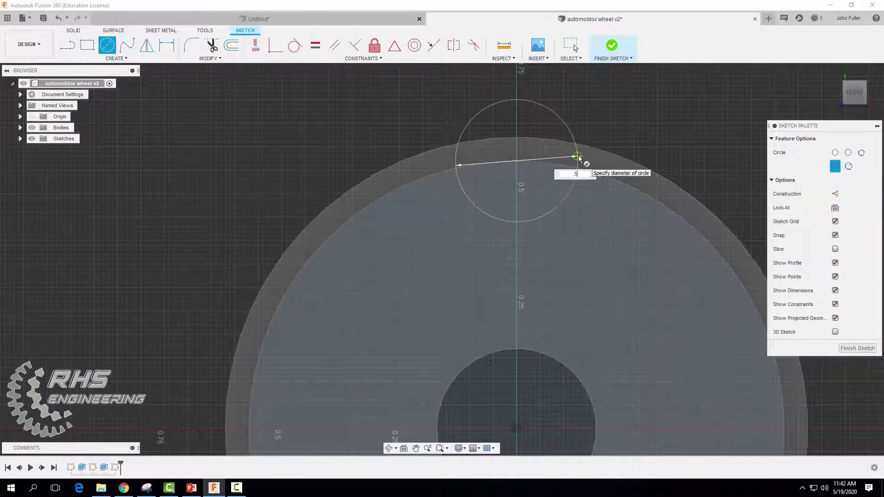
{"action": "key", "text": "Return"}
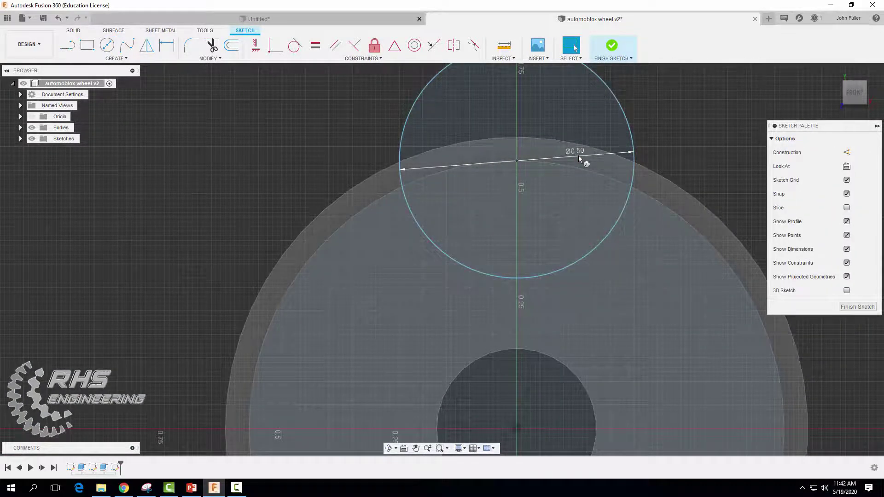
{"action": "scroll", "coordinate": [579, 158], "scroll_direction": "down", "scroll_amount": 2}
{"action": "mouse_move", "coordinate": [691, 138]}
{"action": "middle_mouse_down"}
{"action": "mouse_move", "coordinate": [603, 130]}
{"action": "mouse_move", "coordinate": [595, 110]}
{"action": "middle_mouse_up"}
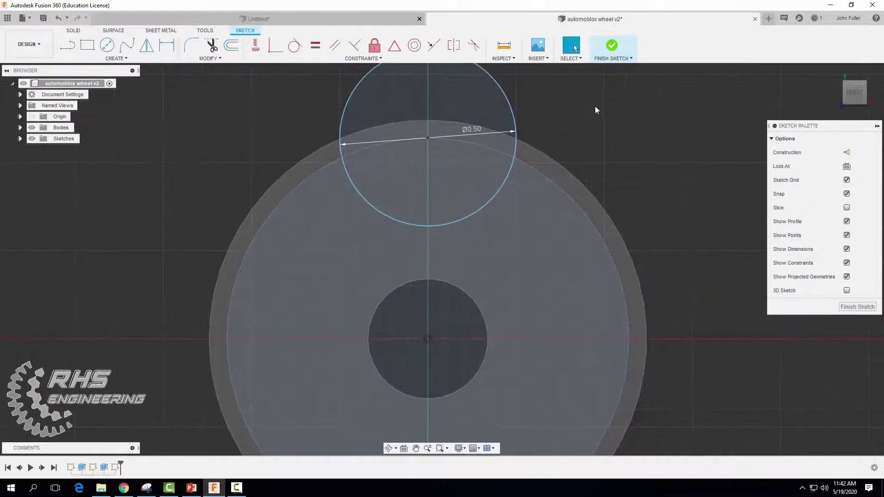
- Add a large circle about 1.14 in across centred on the hub origin
{"action": "left_click", "coordinate": [107, 45]}
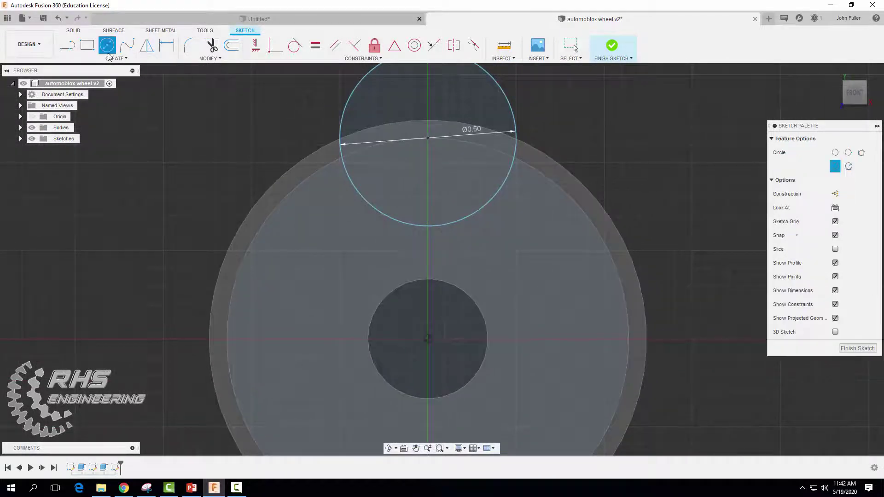
{"action": "left_click", "coordinate": [428, 339]}
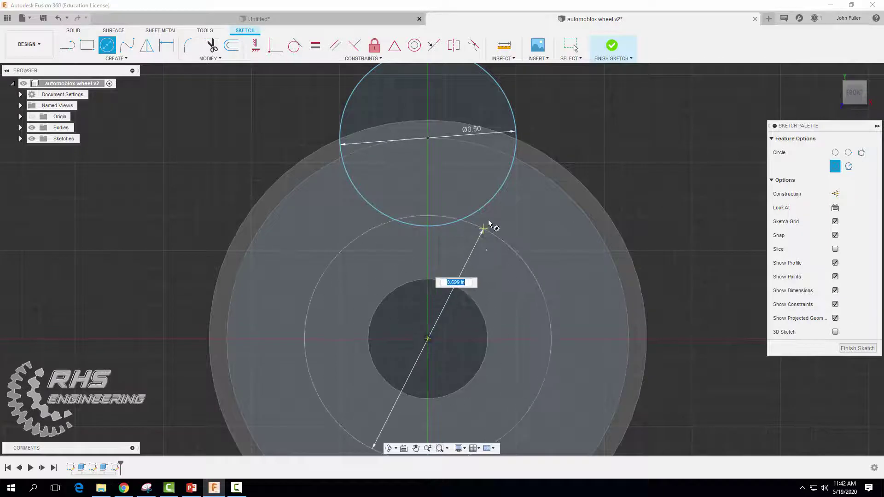
{"action": "left_click", "coordinate": [519, 162]}
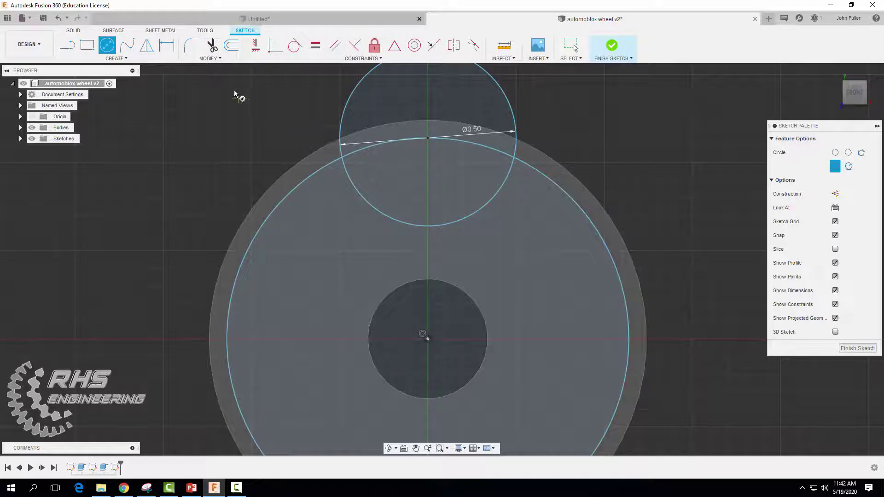
{"action": "left_click", "coordinate": [213, 46]}
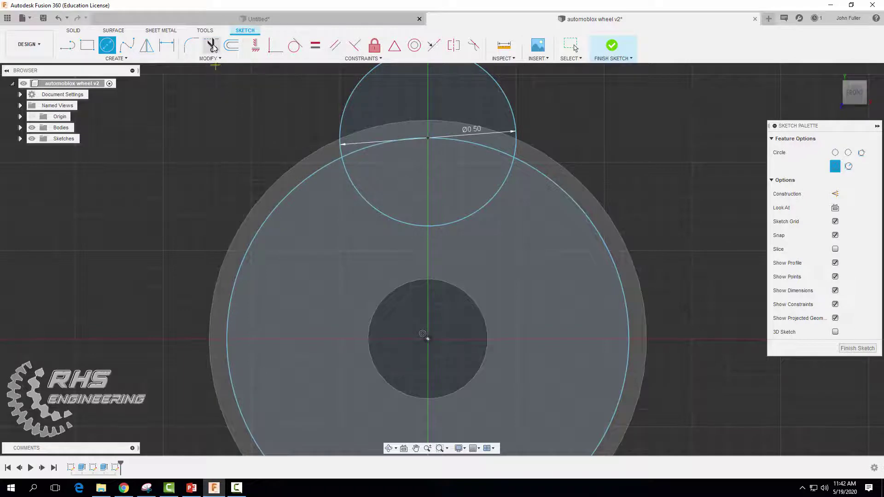
- Trim away the large circle's outer part and the small circle's upper arc, leaving the Ø0.50 lower arc notch
{"action": "left_click", "coordinate": [325, 166]}
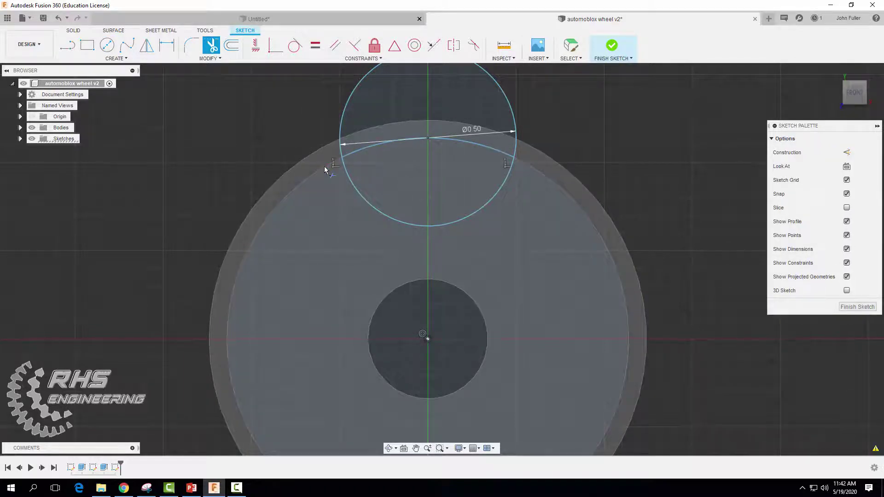
{"action": "left_click", "coordinate": [352, 94]}
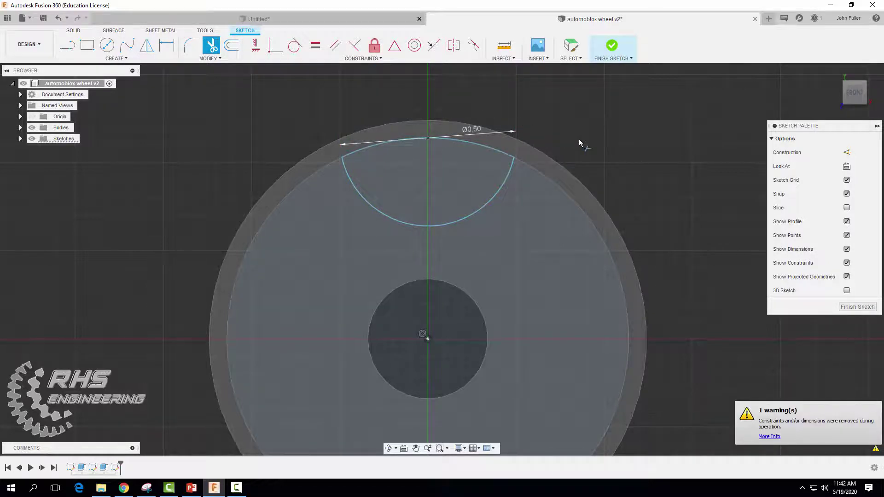
{"action": "key", "text": "F10"}
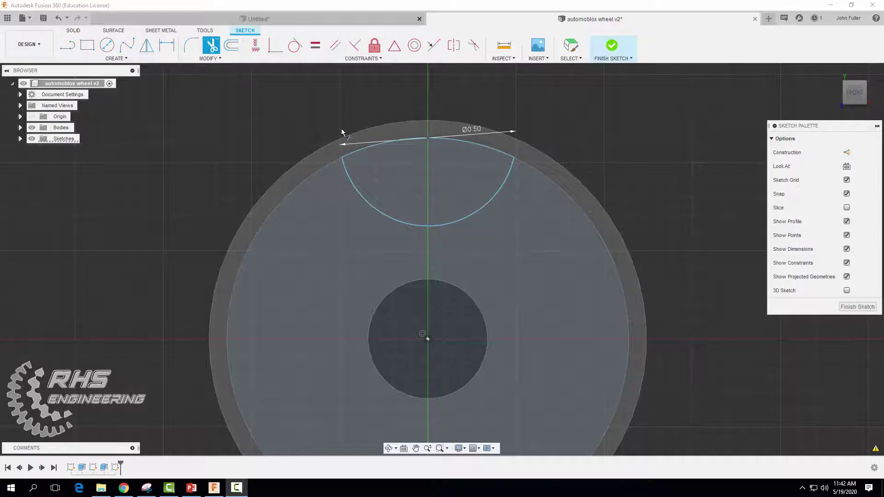
{"action": "left_click", "coordinate": [118, 59]}
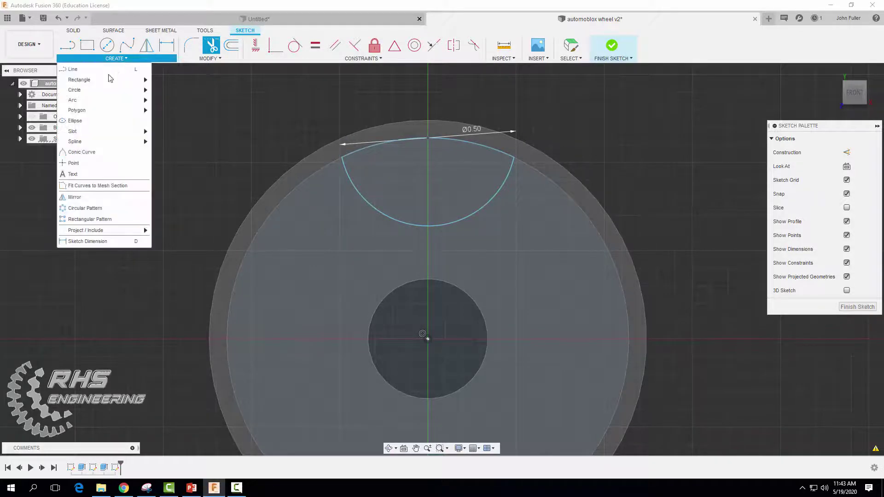
- Circular-pattern both notch arcs around the sketch centre point into five evenly spaced copies
{"action": "left_click", "coordinate": [83, 209]}
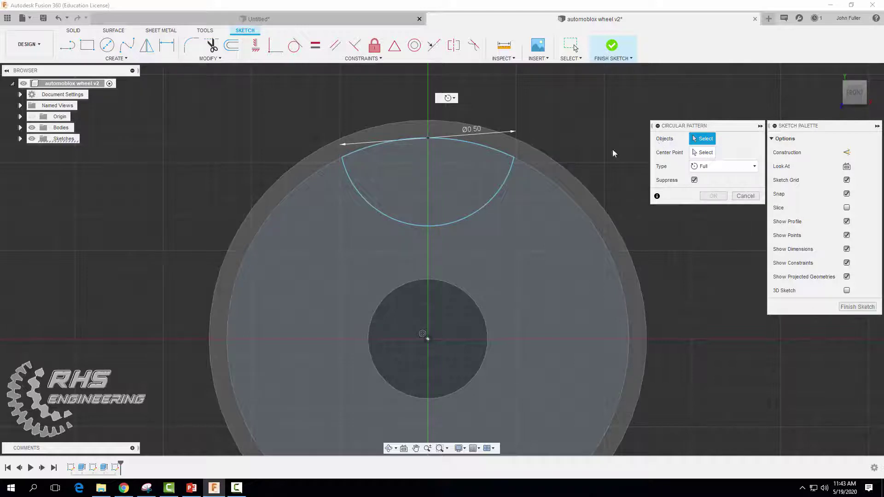
{"action": "left_click", "coordinate": [510, 177]}
{"action": "left_click", "coordinate": [485, 151]}
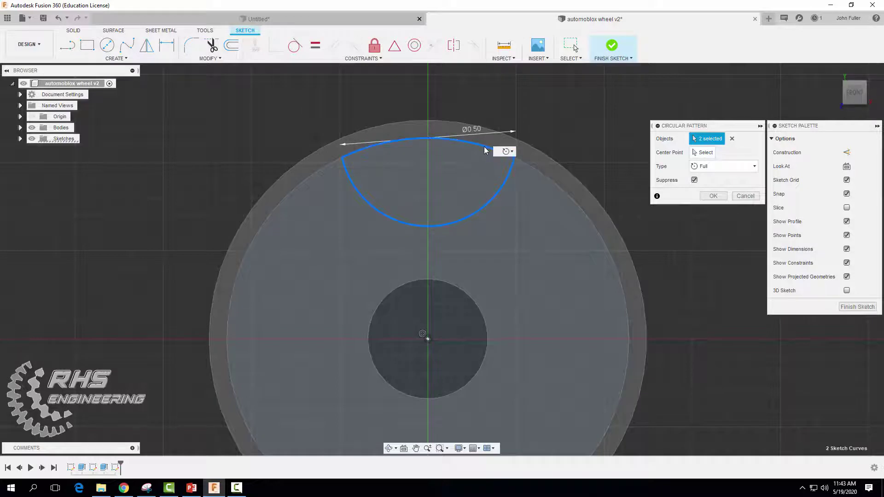
{"action": "left_click", "coordinate": [697, 156]}
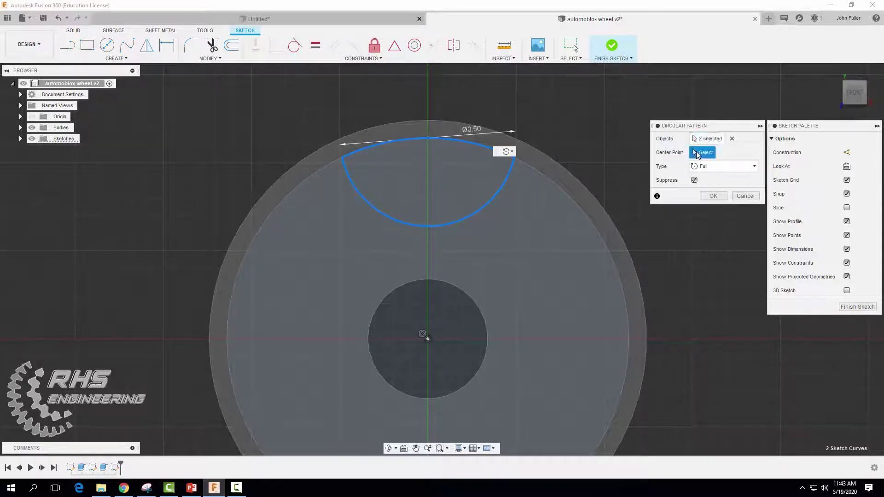
{"action": "left_click", "coordinate": [428, 339]}
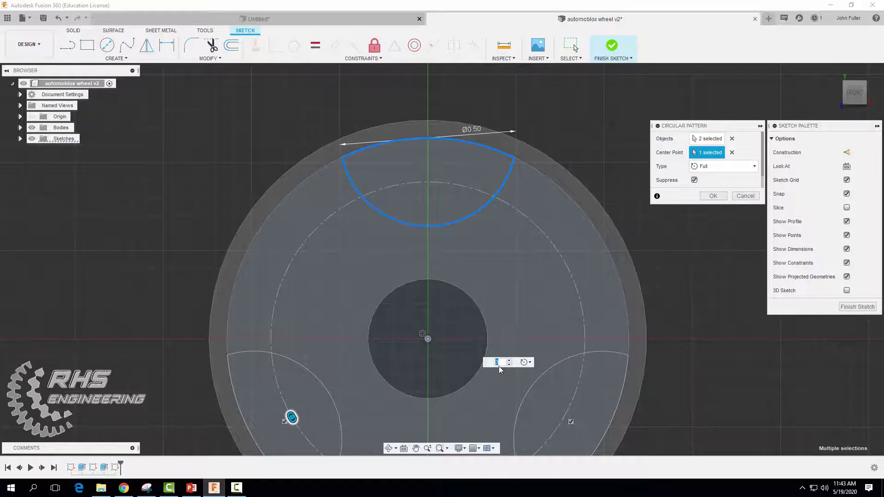
{"action": "type", "text": "8"}
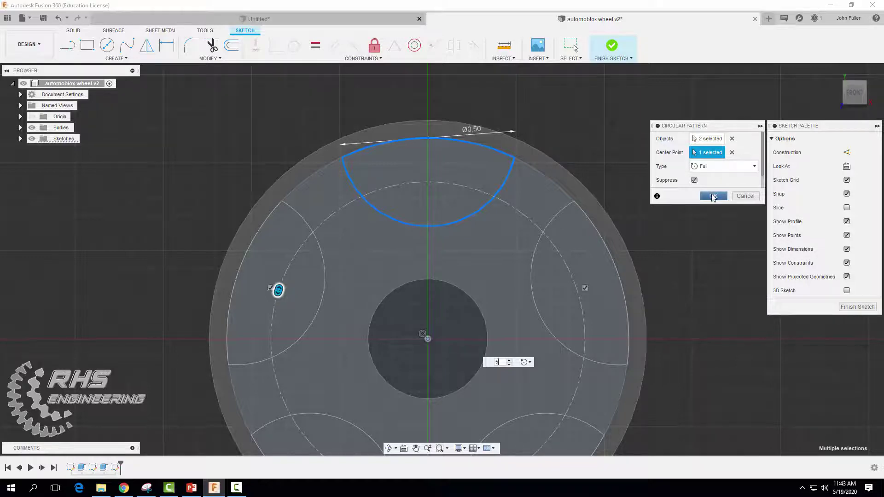
{"action": "left_click", "coordinate": [713, 197]}
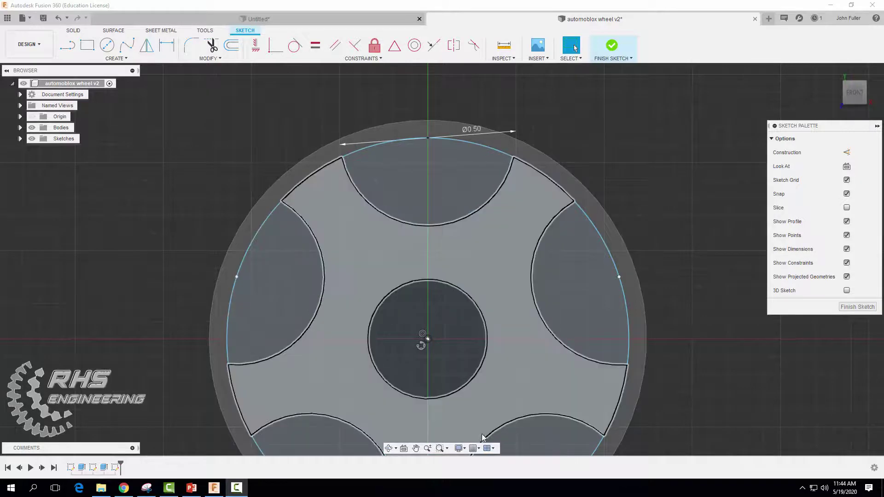
- Finish the sketch and extrude the five arc profiles -0.05 in as a cut into the wheel face
{"action": "left_click", "coordinate": [613, 47]}
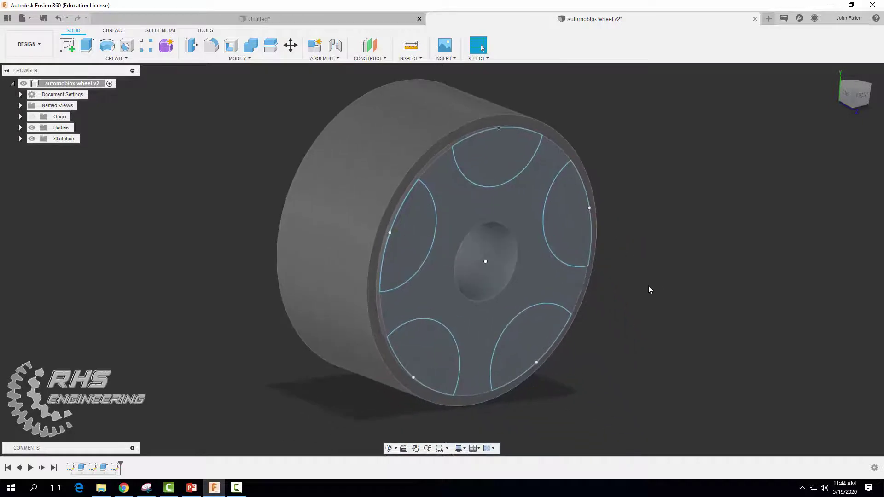
{"action": "left_click", "coordinate": [87, 45]}
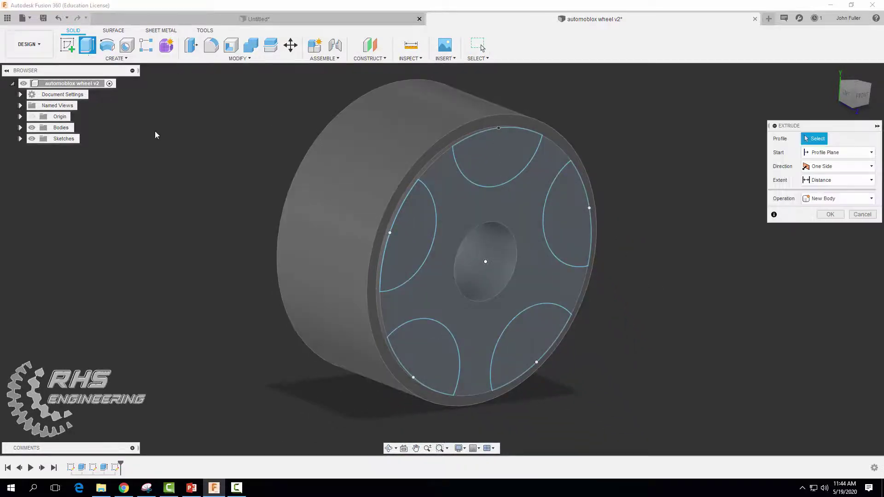
{"action": "left_click", "coordinate": [506, 162]}
{"action": "left_click", "coordinate": [565, 217]}
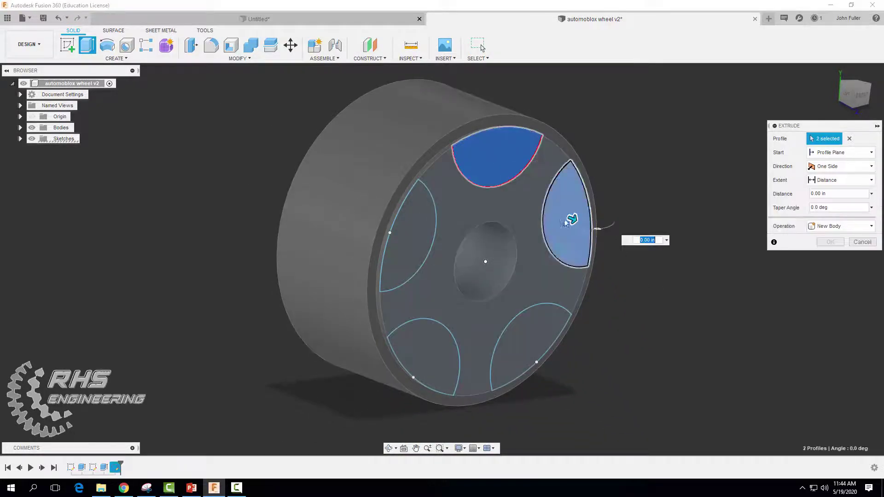
{"action": "left_click", "coordinate": [545, 347]}
{"action": "left_click", "coordinate": [433, 354]}
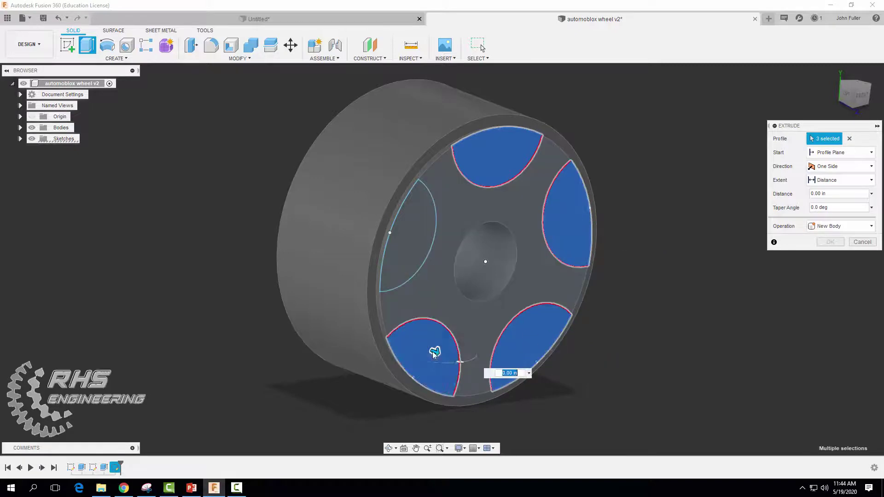
{"action": "left_click", "coordinate": [402, 242]}
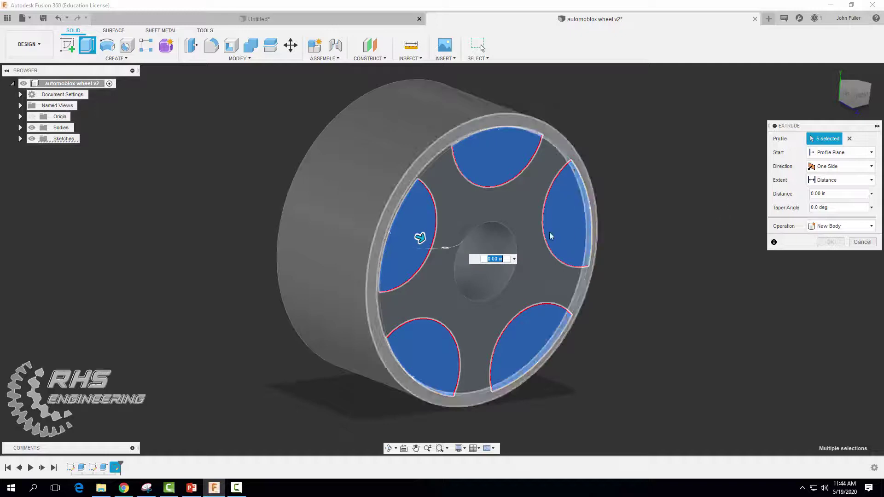
{"action": "left_click_drag", "start_coordinate": [426, 240], "coordinate": [412, 234]}
{"action": "left_click", "coordinate": [479, 254]}
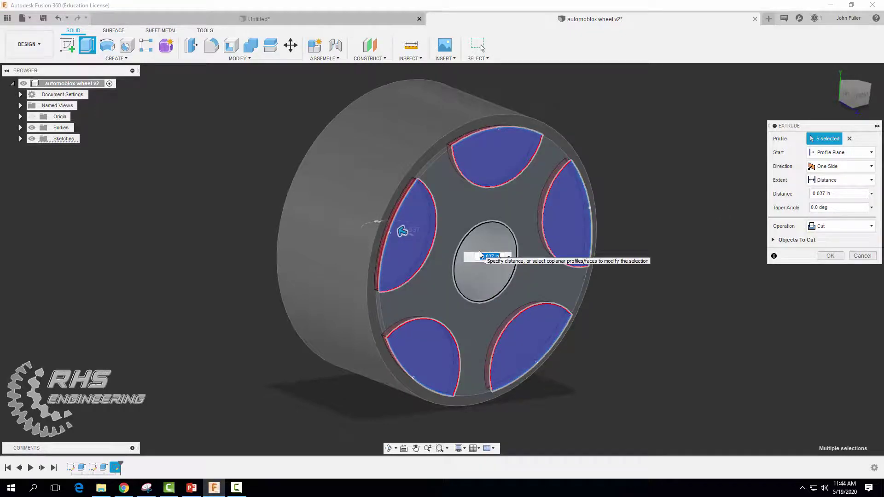
{"action": "key", "text": "BackSpace"}
{"action": "type", "text": "-0.05"}
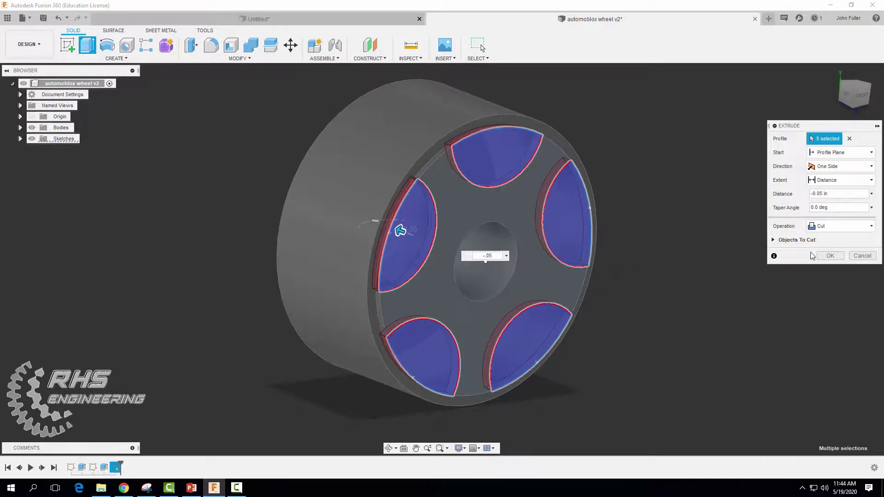
{"action": "left_click", "coordinate": [829, 256]}
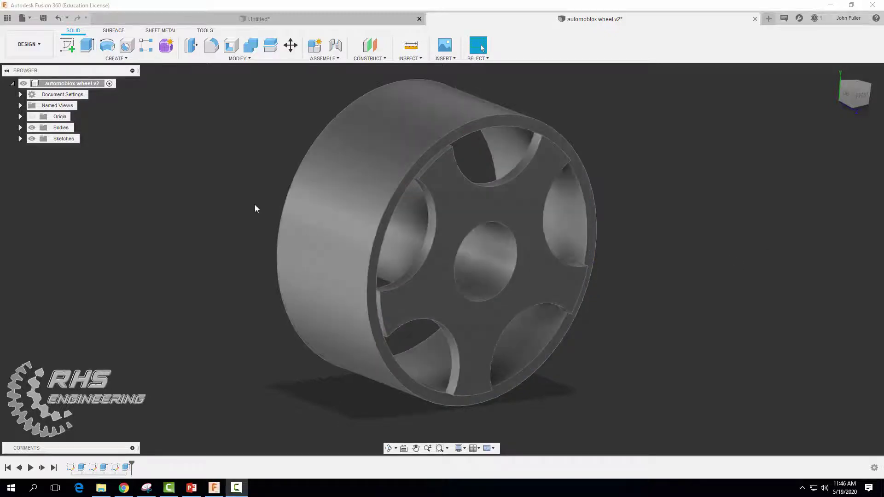
- Assign the ABS Plastic physical material to the wheel body
{"action": "left_click", "coordinate": [239, 59]}
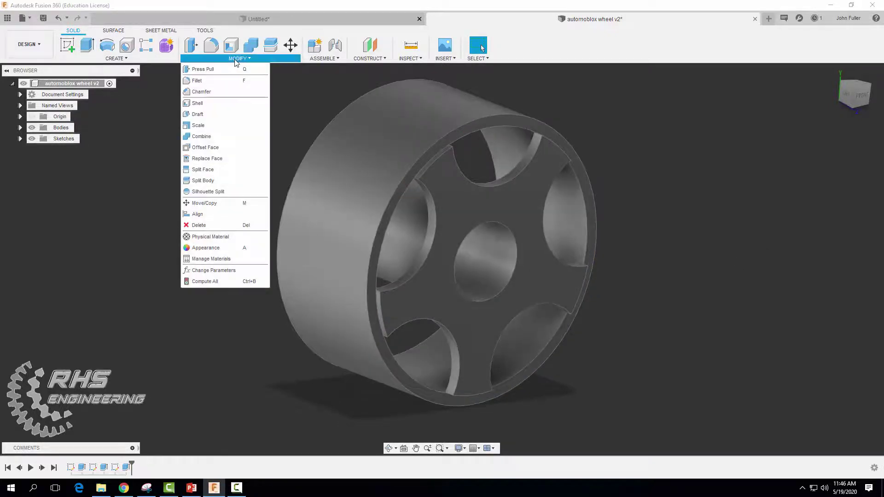
{"action": "left_click", "coordinate": [207, 237]}
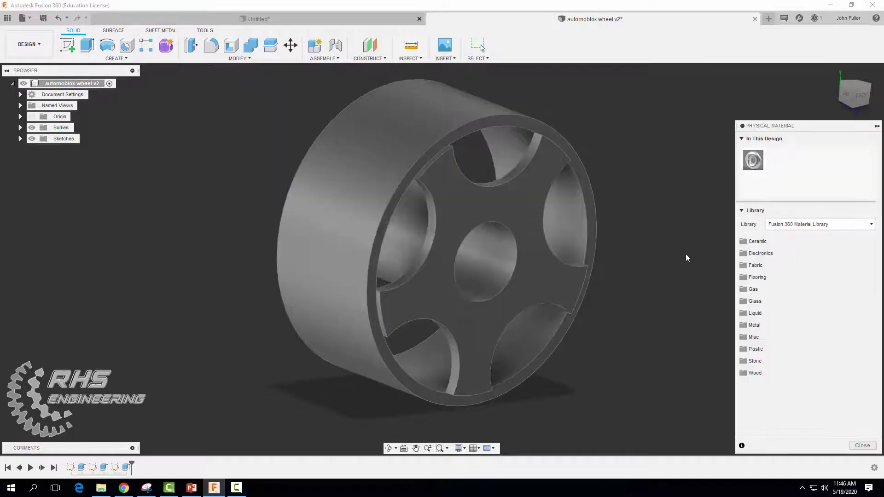
{"action": "left_click", "coordinate": [756, 349]}
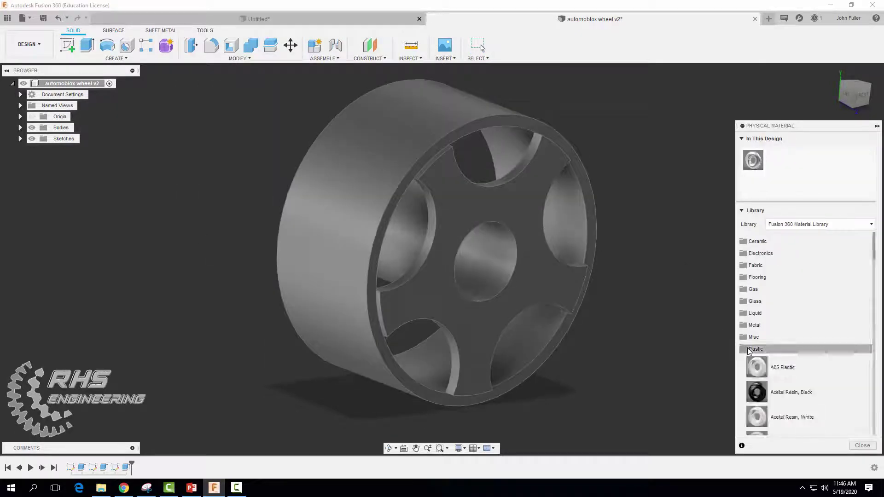
{"action": "left_click_drag", "start_coordinate": [795, 371], "coordinate": [532, 272]}
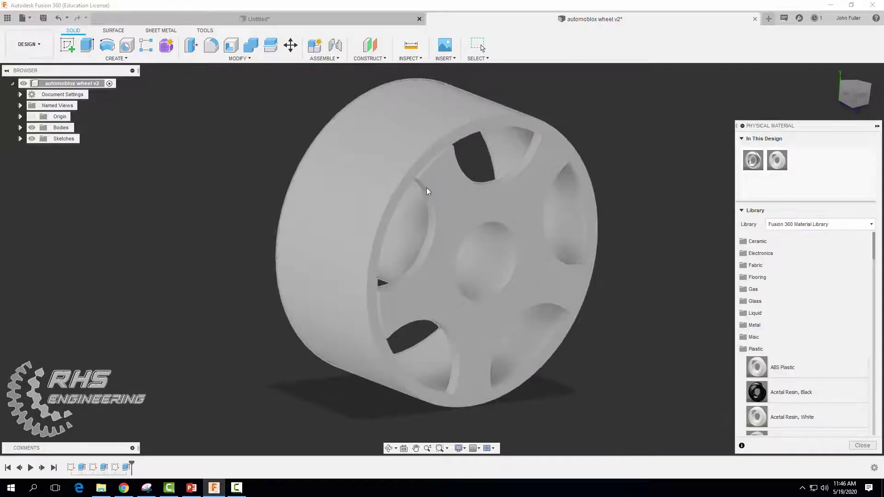
- Apply the Paint - Enamel Glossy (Grey) appearance to the wheel
{"action": "left_click", "coordinate": [228, 60]}
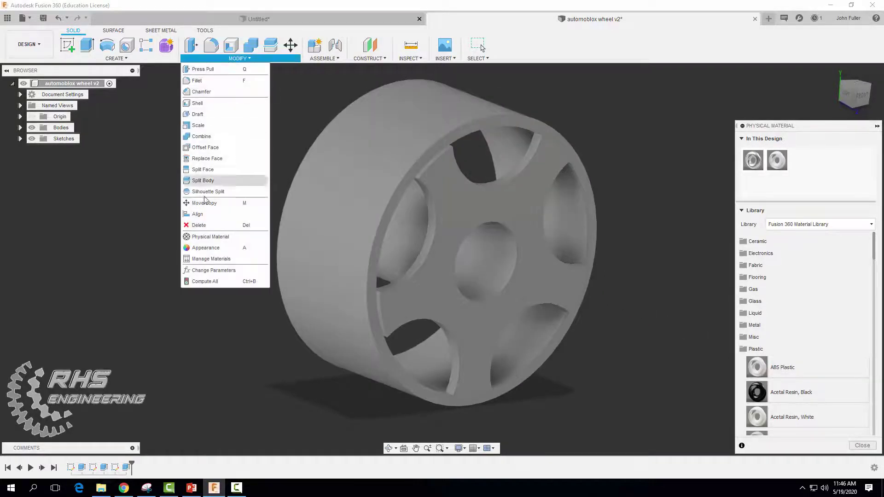
{"action": "left_click", "coordinate": [203, 248]}
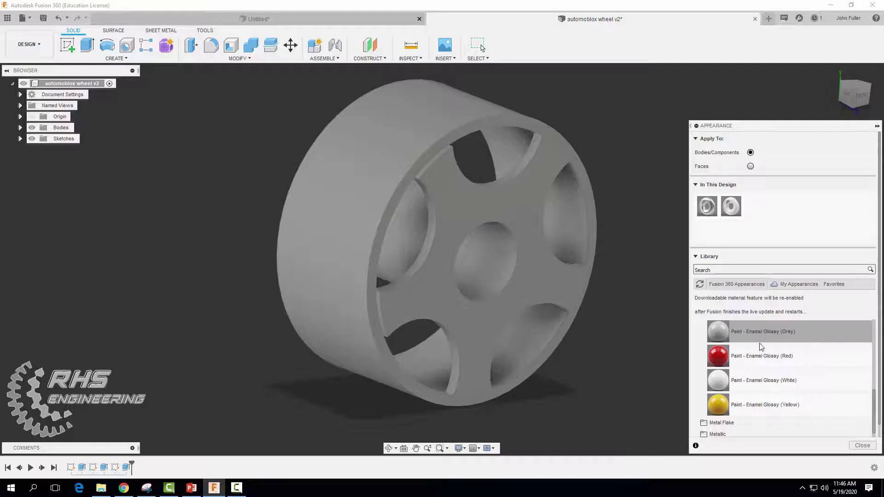
{"action": "scroll", "coordinate": [742, 335], "scroll_direction": "up", "scroll_amount": 3}
{"action": "left_click", "coordinate": [711, 332]}
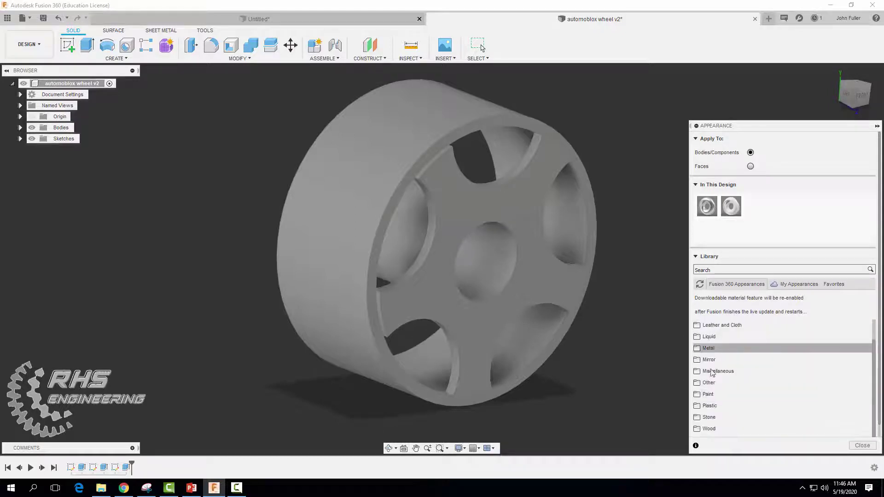
{"action": "left_click", "coordinate": [709, 394]}
{"action": "scroll", "coordinate": [739, 389], "scroll_direction": "down", "scroll_amount": 3}
{"action": "scroll", "coordinate": [738, 388], "scroll_direction": "down", "scroll_amount": 2}
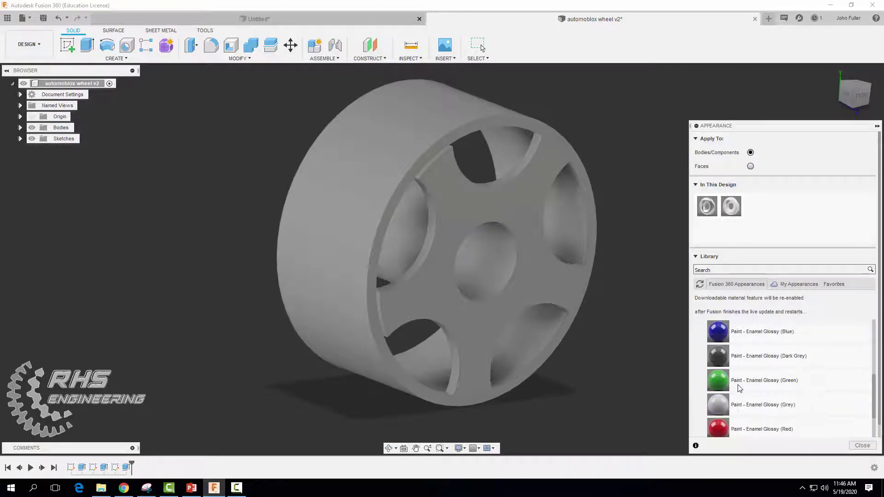
{"action": "left_click_drag", "start_coordinate": [772, 405], "coordinate": [557, 272]}
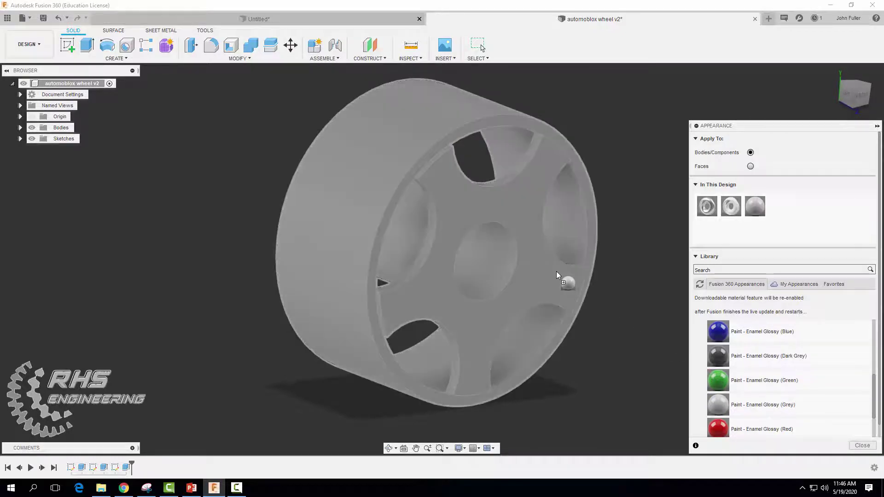
{"action": "left_click", "coordinate": [861, 446]}
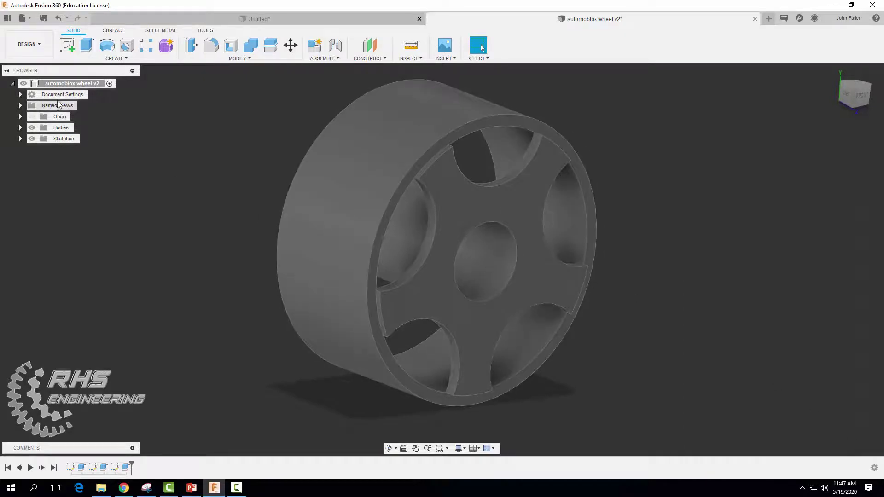
{"action": "right_click", "coordinate": [62, 84]}
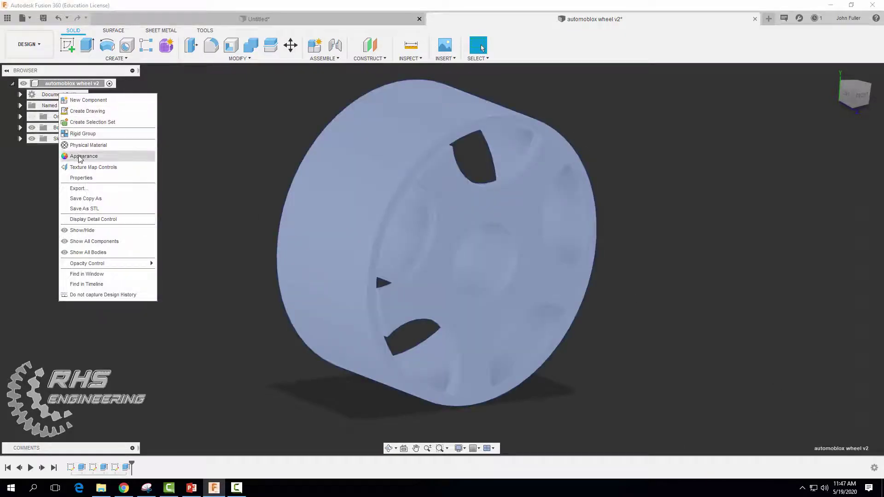
{"action": "left_click", "coordinate": [81, 178]}
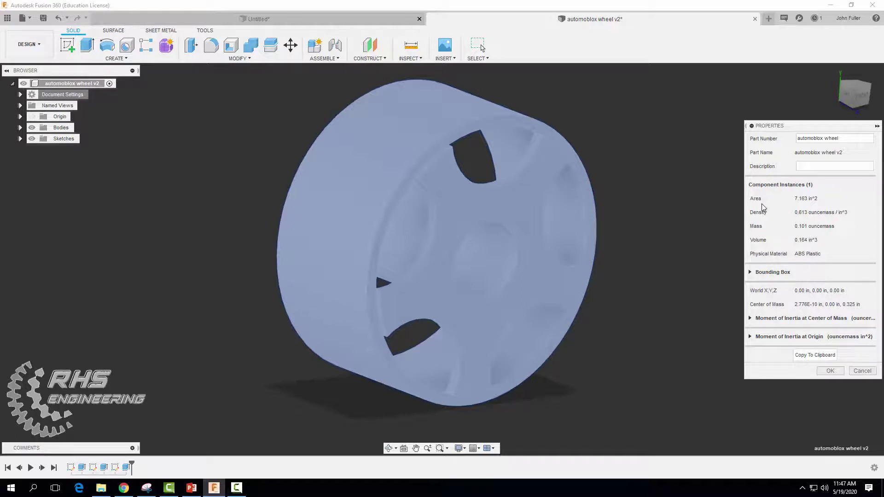
{"action": "left_click", "coordinate": [823, 371]}
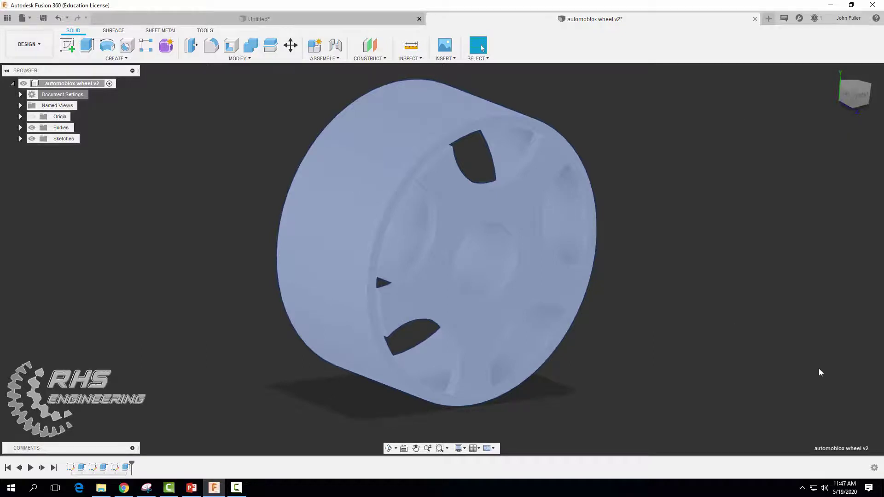
{"action": "left_click", "coordinate": [717, 280]}
{"action": "key", "text": "F10"}
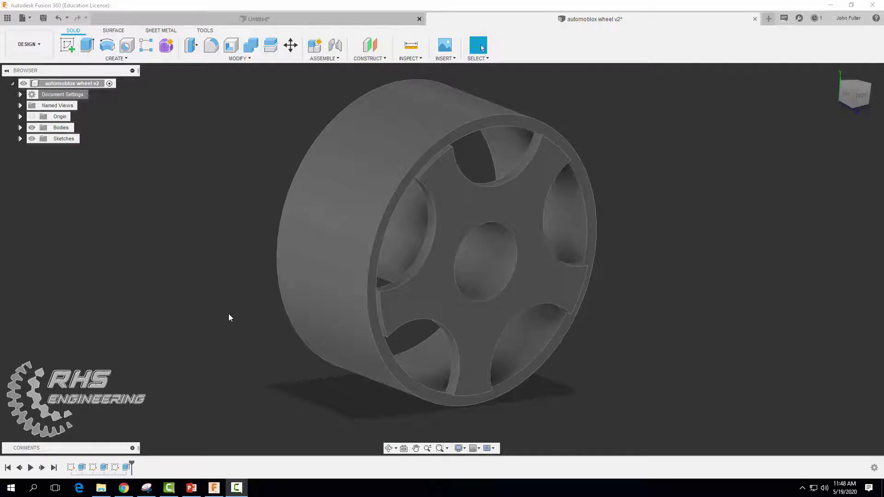
- Edit the spoke extrusion (Extrude4) to change its distance from 0.05 in to 0.1 in
{"action": "right_click", "coordinate": [104, 468]}
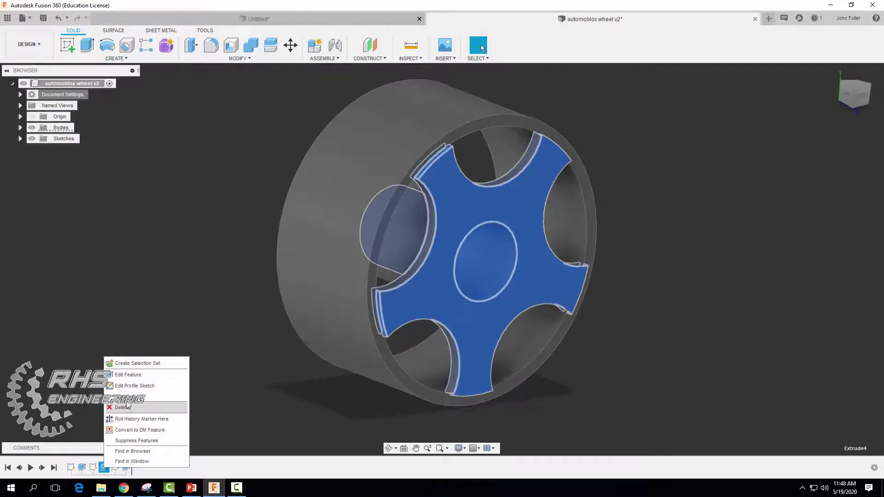
{"action": "left_click", "coordinate": [127, 376]}
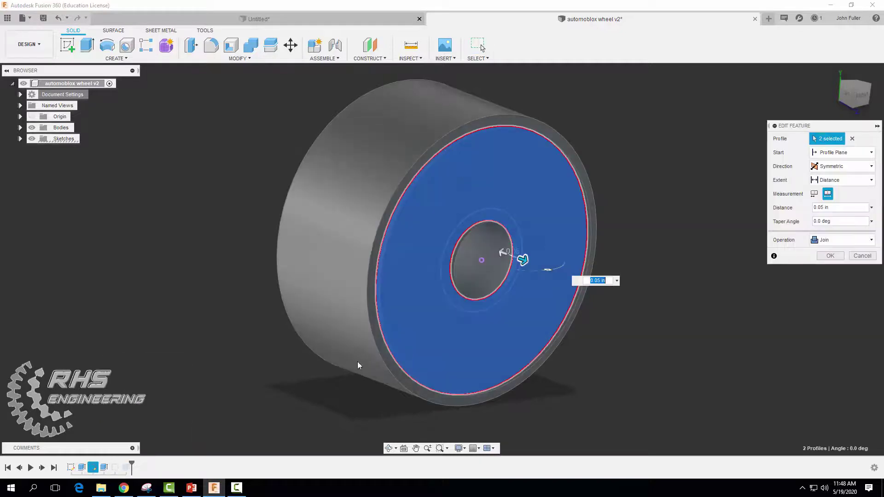
{"action": "left_click", "coordinate": [815, 194]}
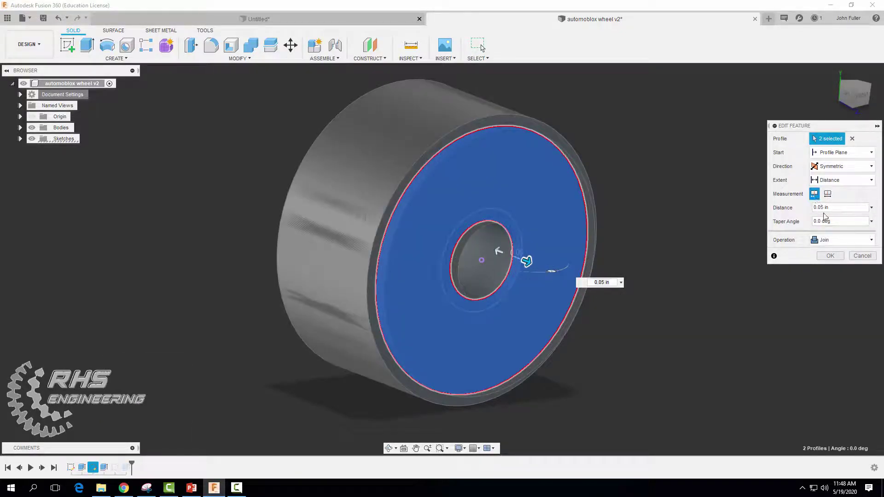
{"action": "double_click", "coordinate": [820, 207]}
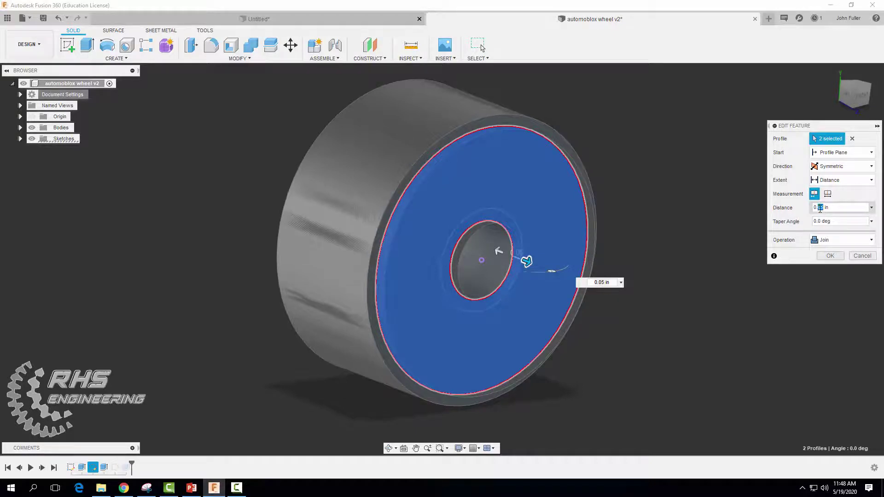
{"action": "type", "text": "1"}
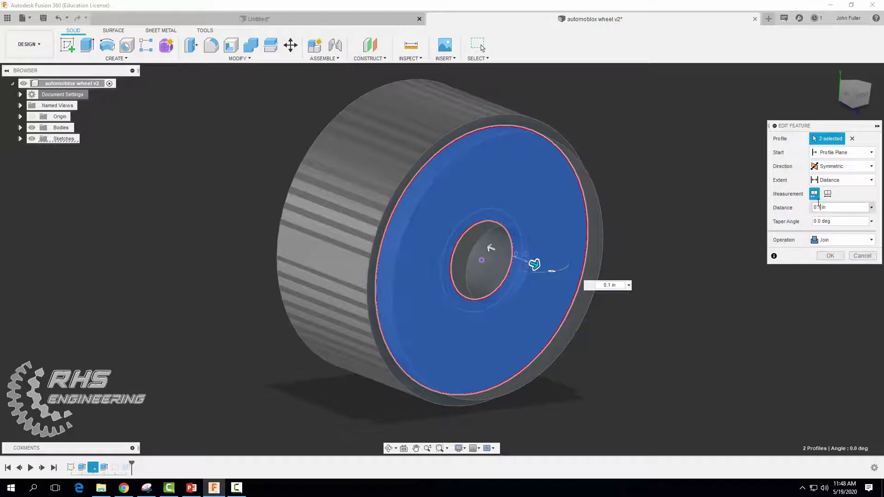
{"action": "left_click", "coordinate": [828, 194]}
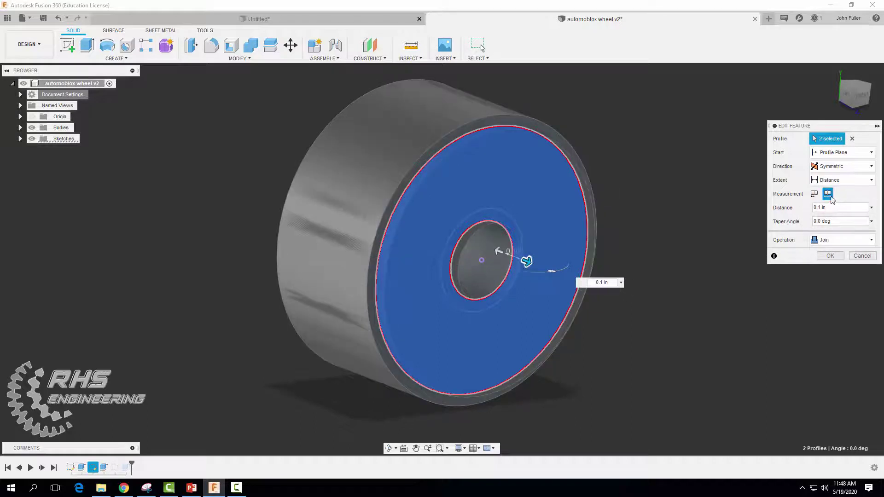
{"action": "left_click", "coordinate": [828, 256]}
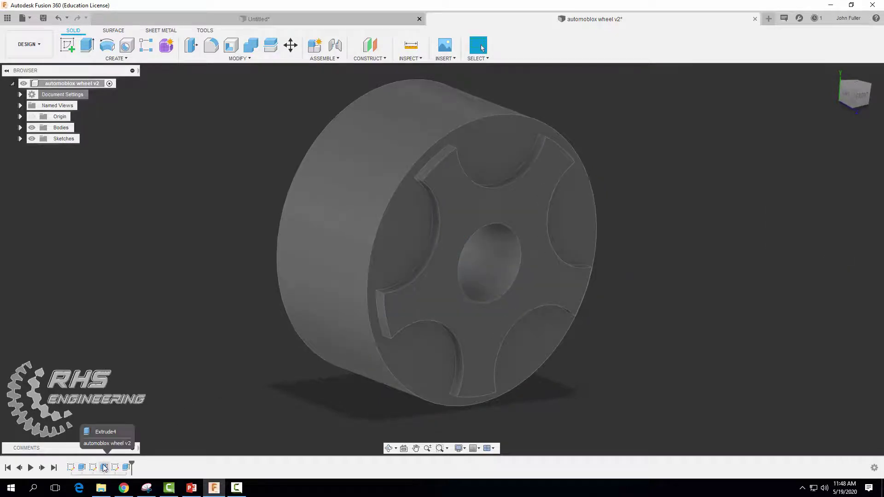
- Edit the pocket cut (Extrude5) so its distance becomes -0.25 in
{"action": "right_click", "coordinate": [126, 467]}
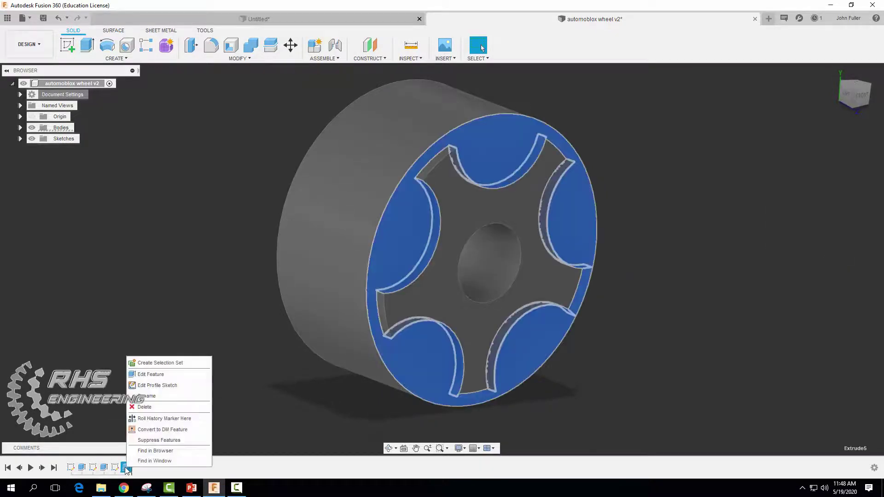
{"action": "left_click", "coordinate": [151, 375]}
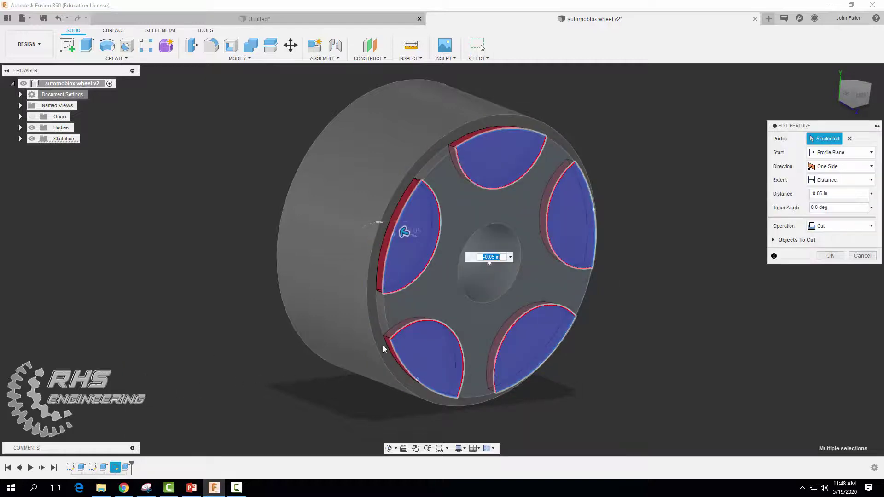
{"action": "double_click", "coordinate": [819, 194]}
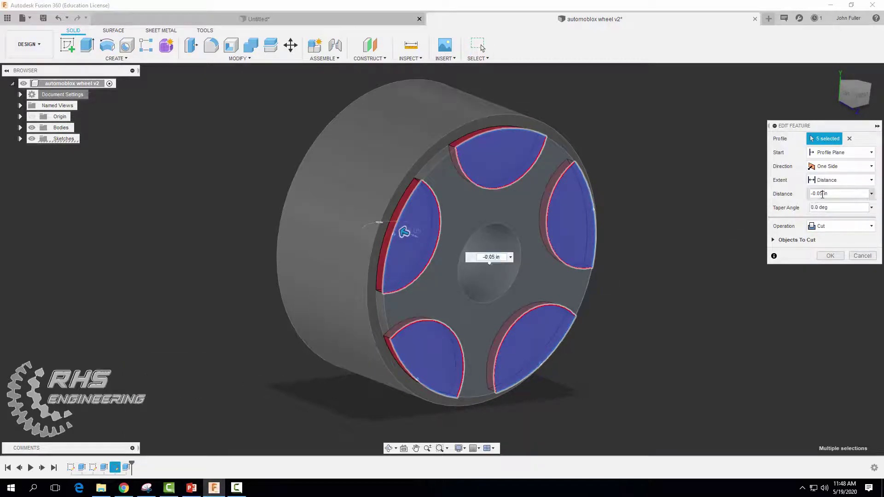
{"action": "type", "text": "25"}
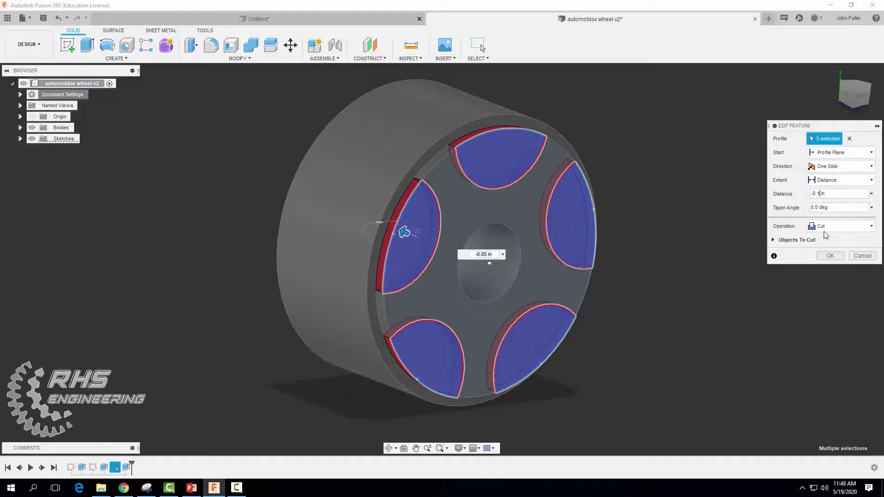
{"action": "left_click", "coordinate": [829, 256]}
- Fillet the five outer pocket edges along the rim with a 0.1 in radius
{"action": "key", "text": "F10"}
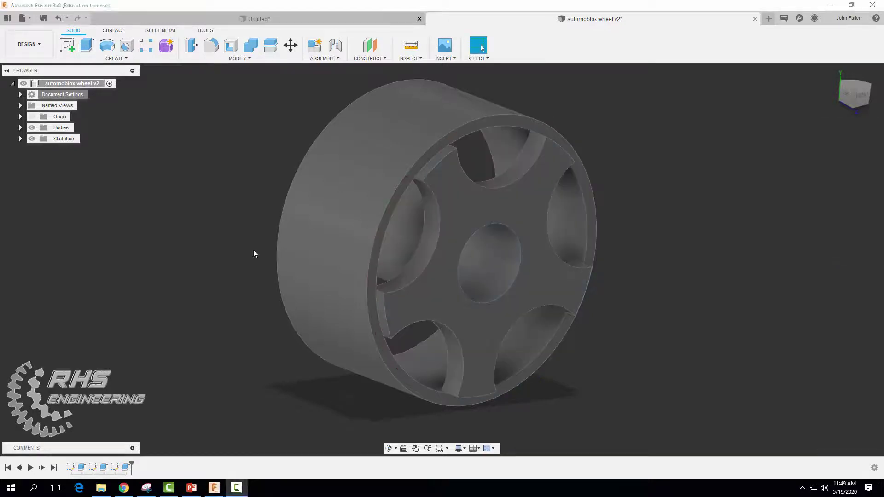
{"action": "left_click", "coordinate": [212, 46]}
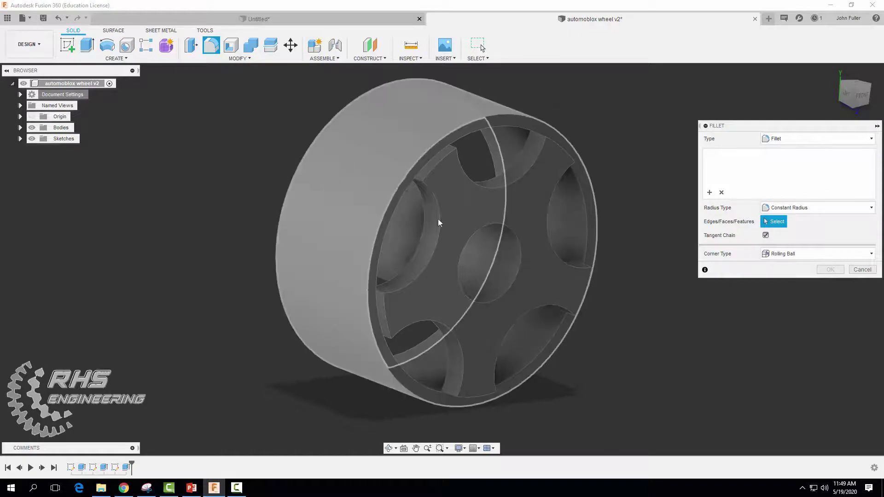
{"action": "left_click", "coordinate": [442, 164]}
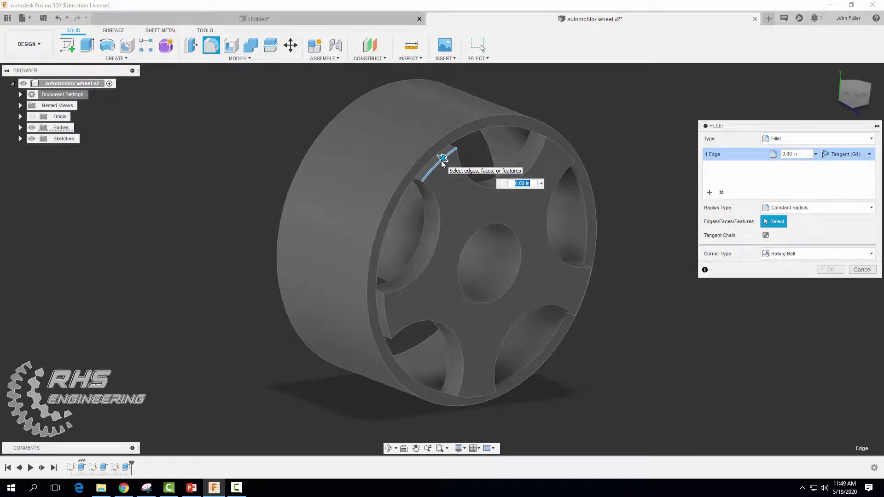
{"action": "left_click", "coordinate": [562, 152]}
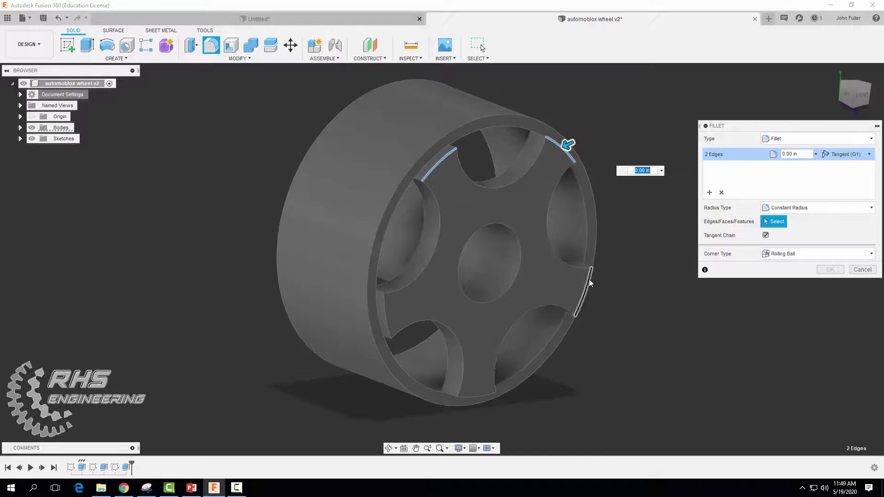
{"action": "left_click", "coordinate": [591, 278]}
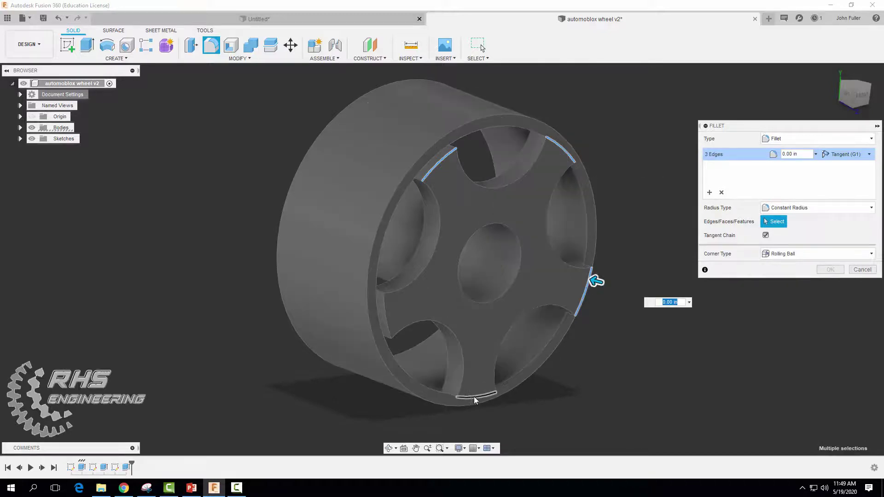
{"action": "left_click", "coordinate": [473, 397]}
{"action": "left_click", "coordinate": [385, 311]}
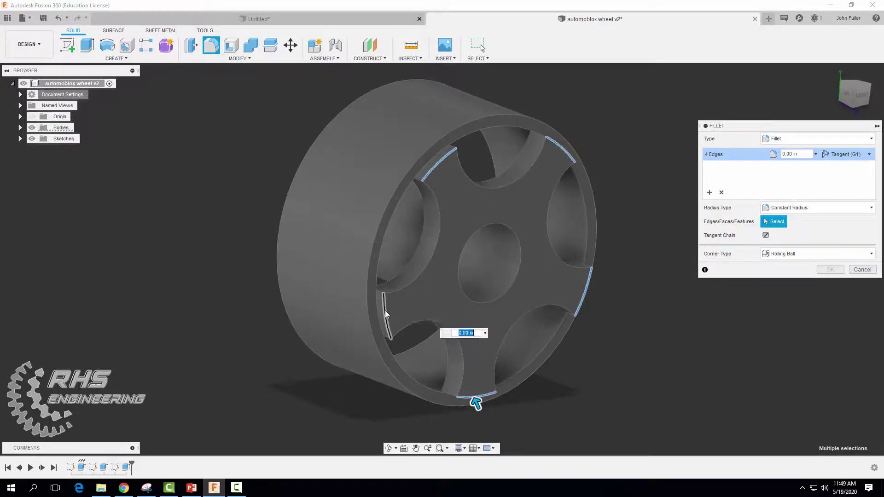
{"action": "left_click", "coordinate": [792, 154]}
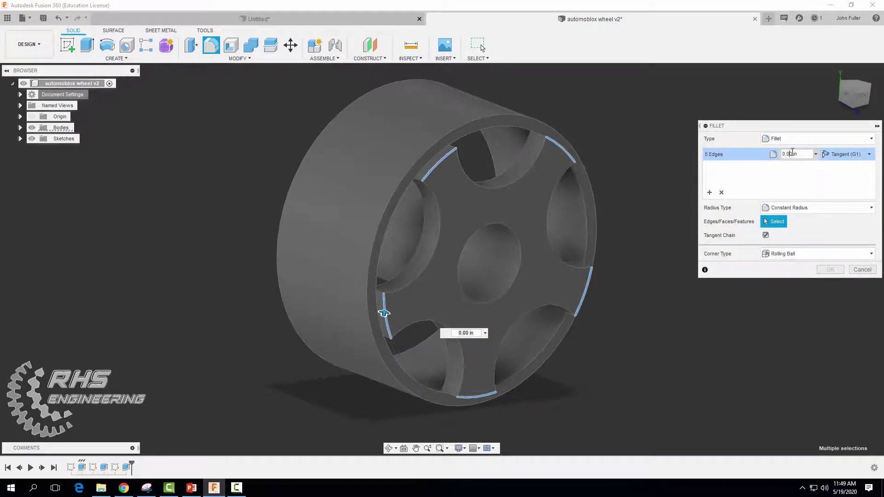
{"action": "key", "text": "BackSpace"}
{"action": "key", "text": "BackSpace"}
{"action": "type", "text": "1"}
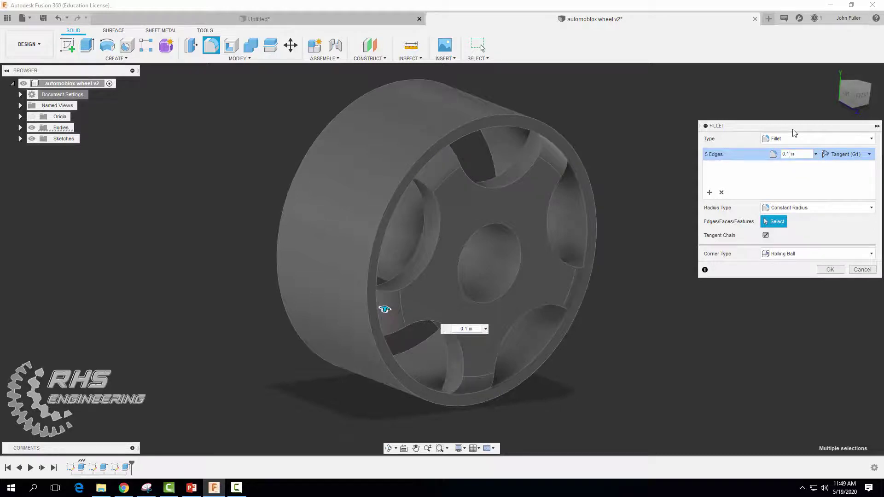
{"action": "left_click", "coordinate": [830, 269]}
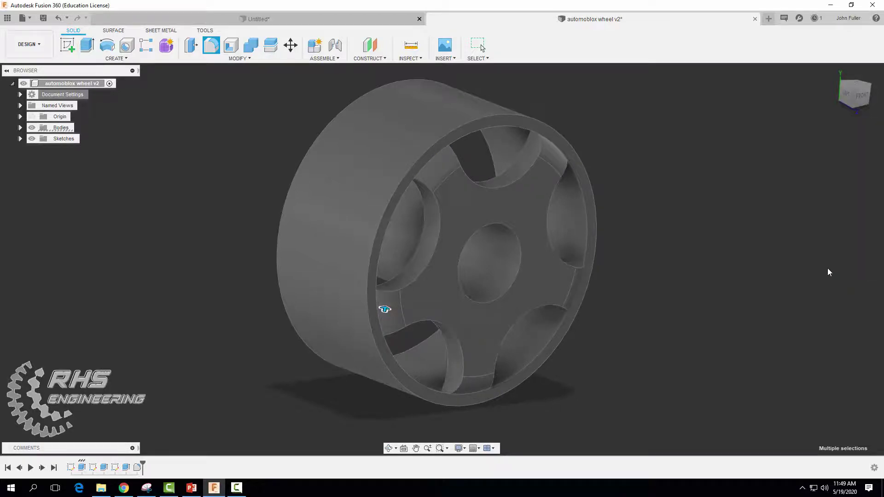
- Start a fillet and select all ten inner rim edge segments around the loop
{"action": "key", "text": "F10"}
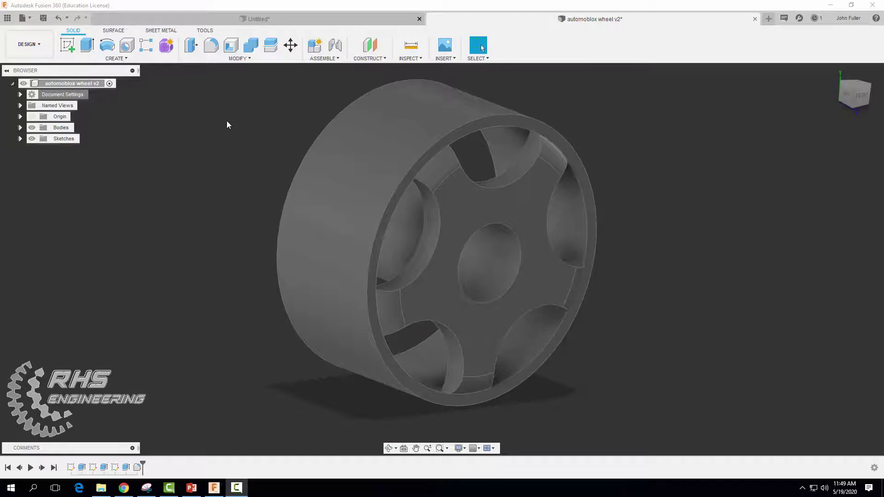
{"action": "left_click", "coordinate": [211, 45]}
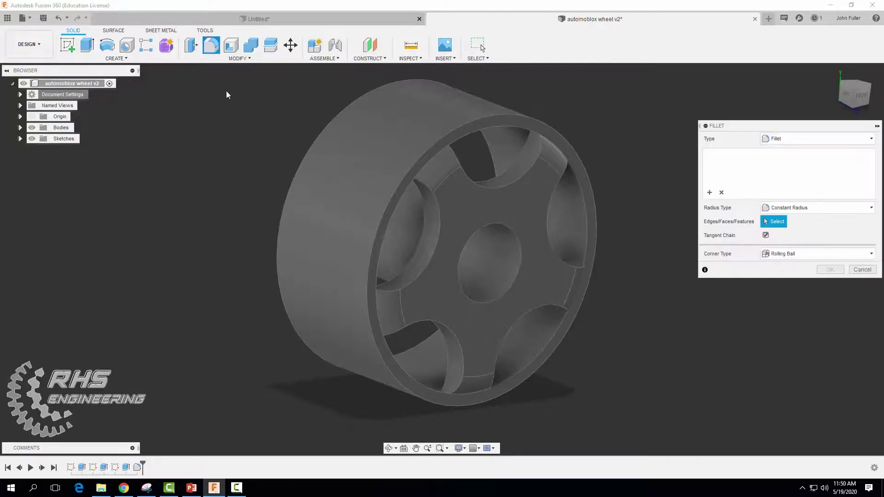
{"action": "left_click", "coordinate": [496, 126]}
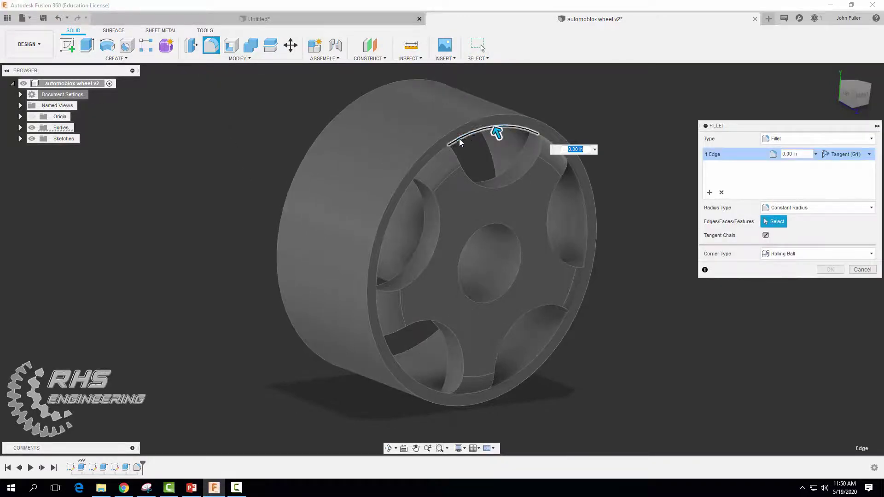
{"action": "left_click", "coordinate": [443, 151]}
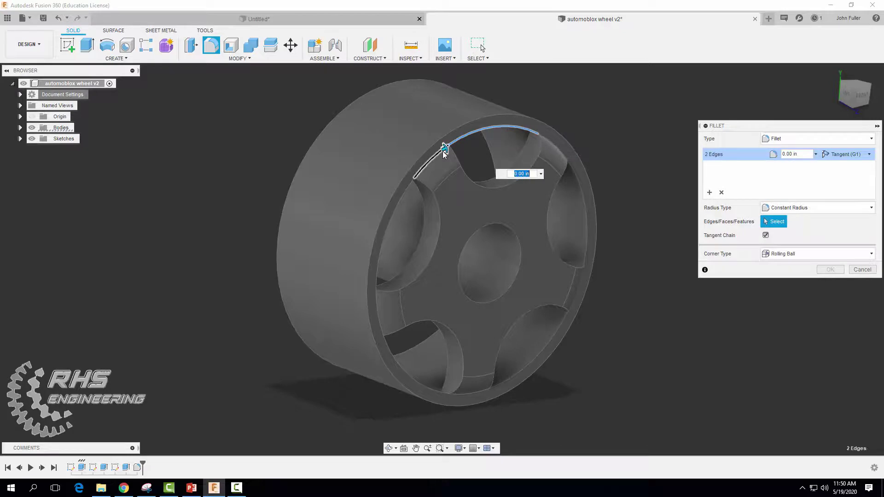
{"action": "left_click", "coordinate": [405, 201]}
{"action": "left_click", "coordinate": [377, 304]}
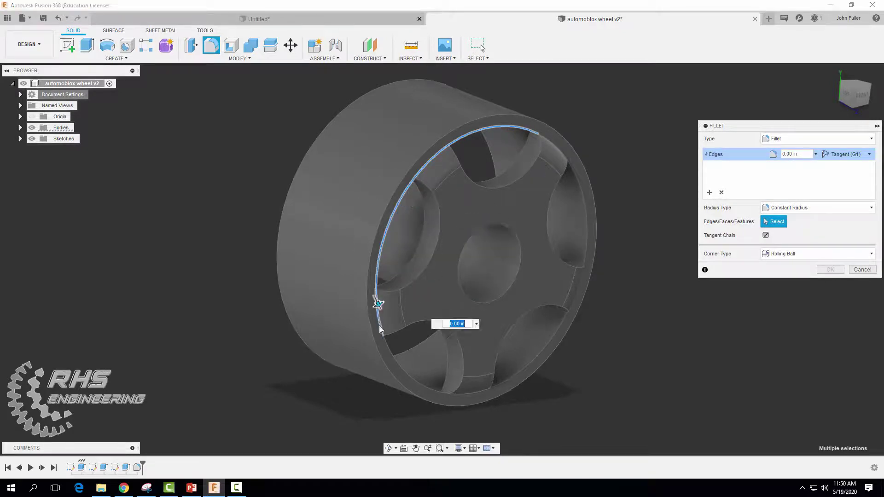
{"action": "left_click", "coordinate": [396, 363]}
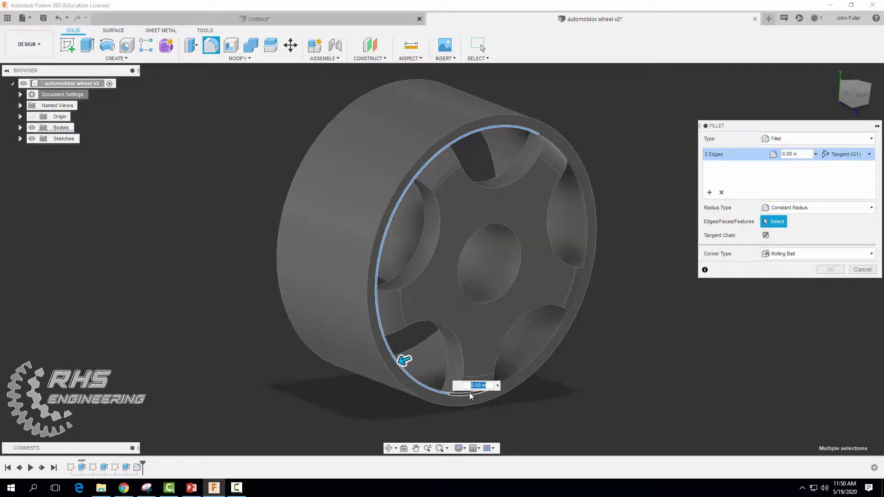
{"action": "left_click", "coordinate": [468, 393]}
{"action": "left_click", "coordinate": [532, 360]}
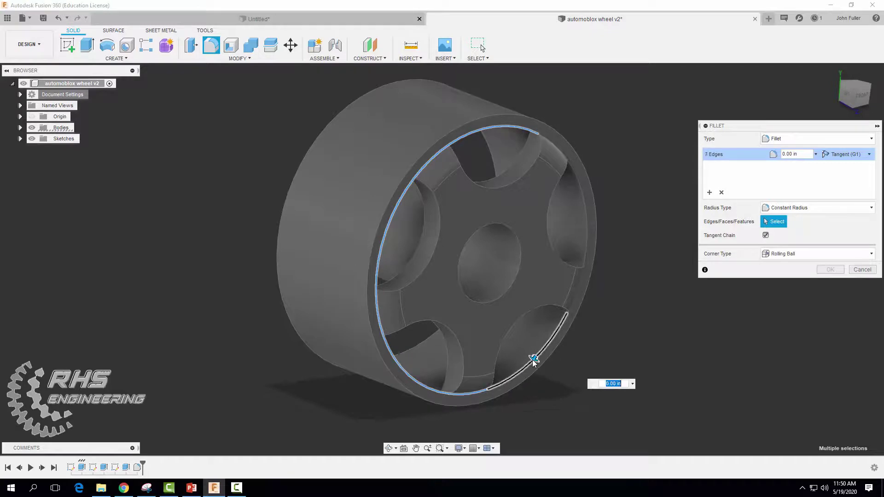
{"action": "left_click", "coordinate": [582, 275]}
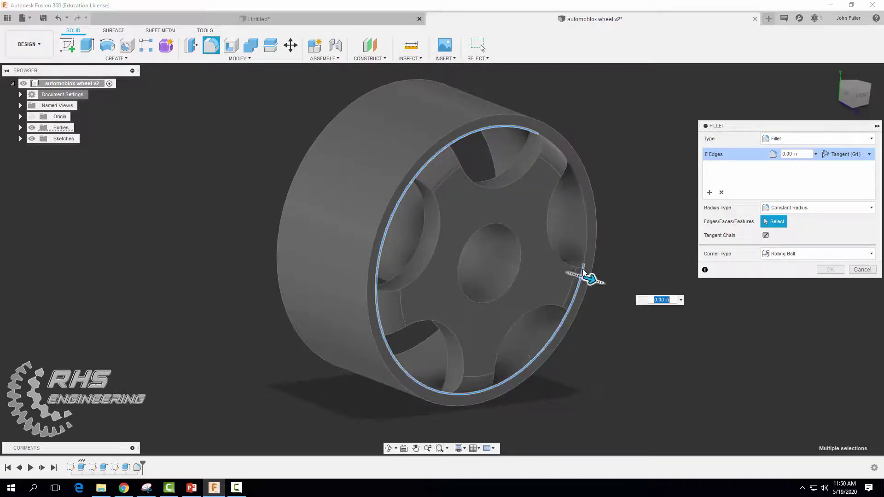
{"action": "left_click", "coordinate": [587, 223]}
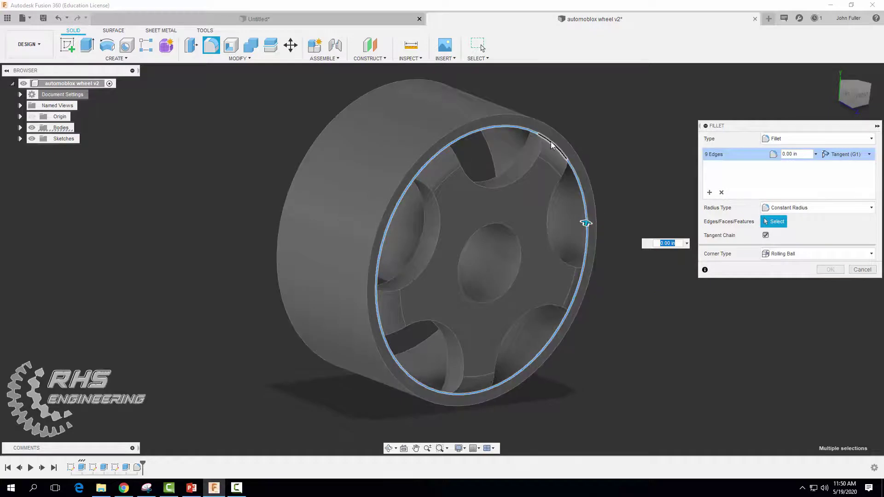
{"action": "left_click", "coordinate": [551, 142]}
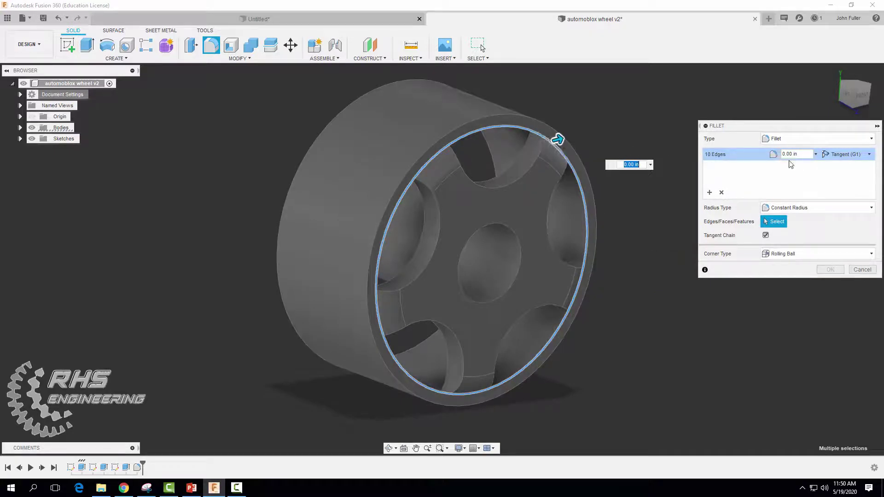
- Set the fillet to Chord Length with a 0.06 in size and apply it
{"action": "left_click", "coordinate": [779, 210]}
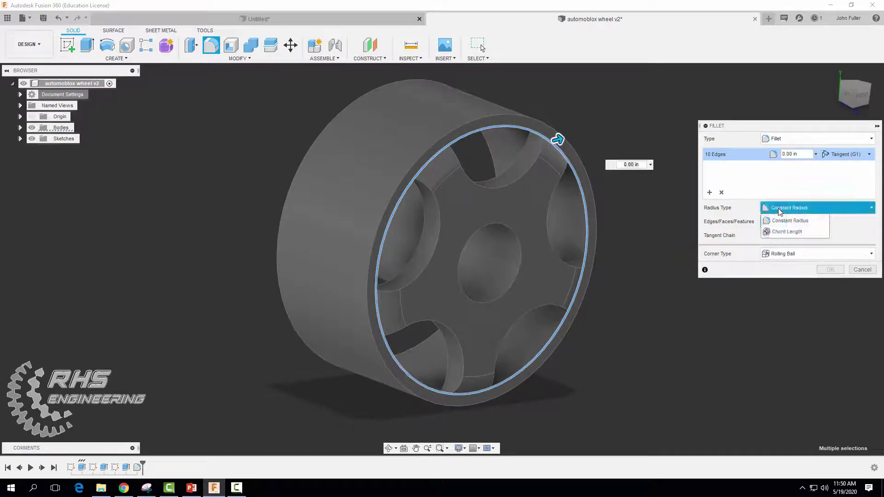
{"action": "left_click", "coordinate": [787, 232]}
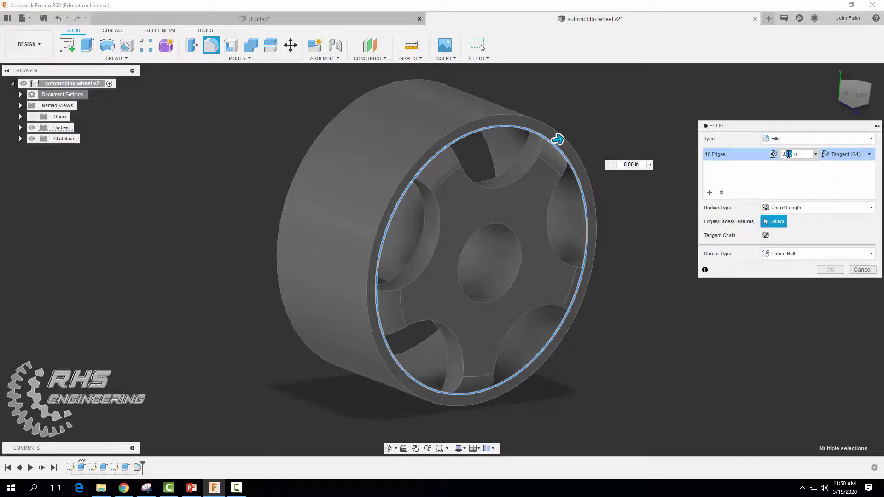
{"action": "type", "text": "06"}
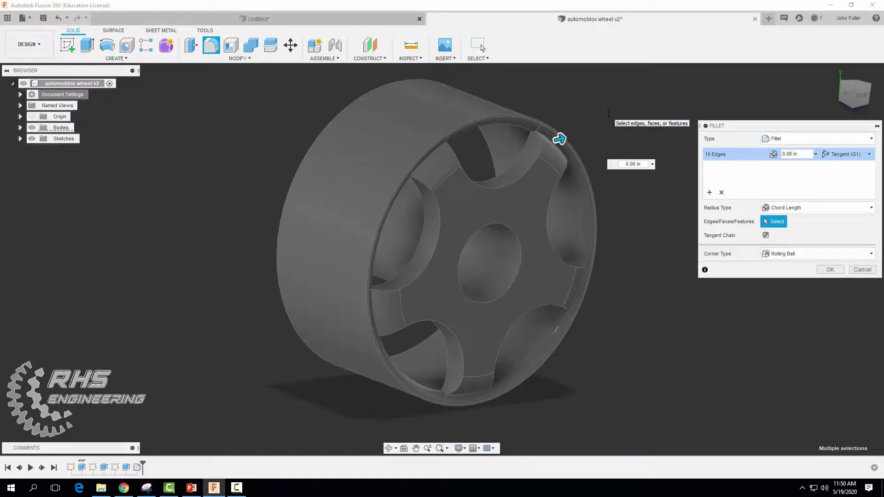
{"action": "left_click", "coordinate": [829, 271]}
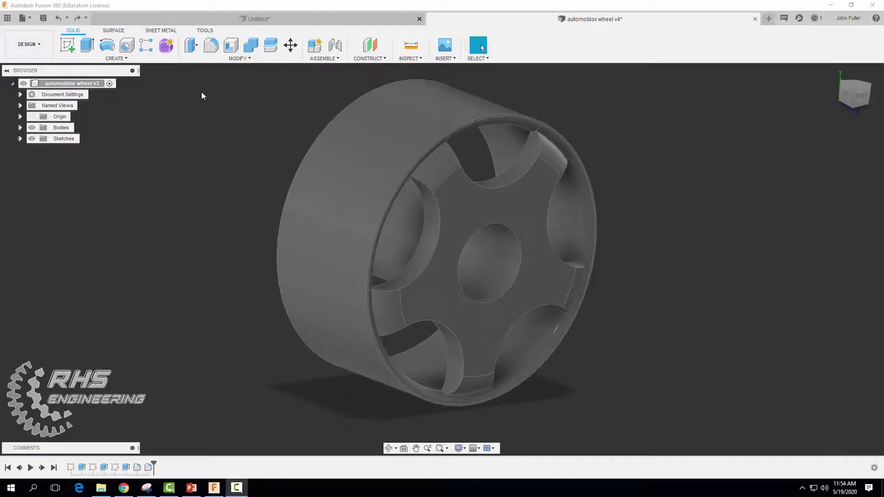
- Fillet the centre hole's edge with a 0.1 in constant-radius fillet
{"action": "left_click", "coordinate": [211, 45]}
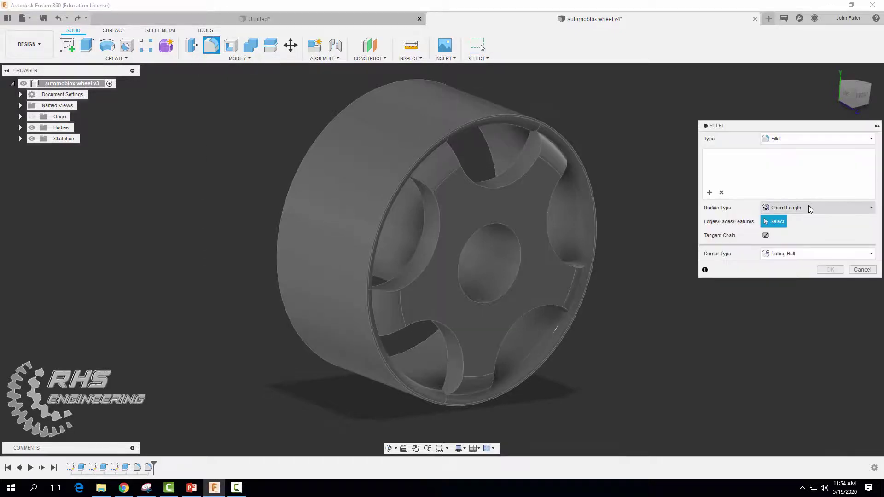
{"action": "left_click", "coordinate": [808, 206]}
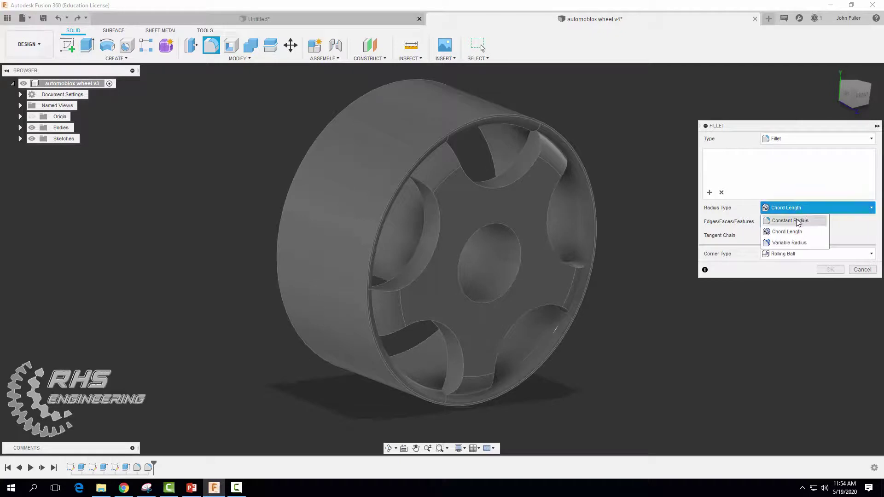
{"action": "left_click", "coordinate": [798, 221]}
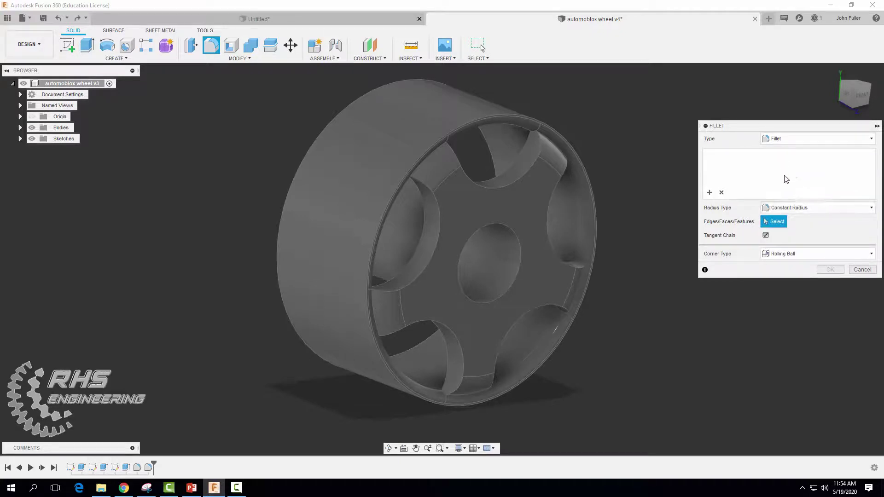
{"action": "left_click", "coordinate": [509, 230]}
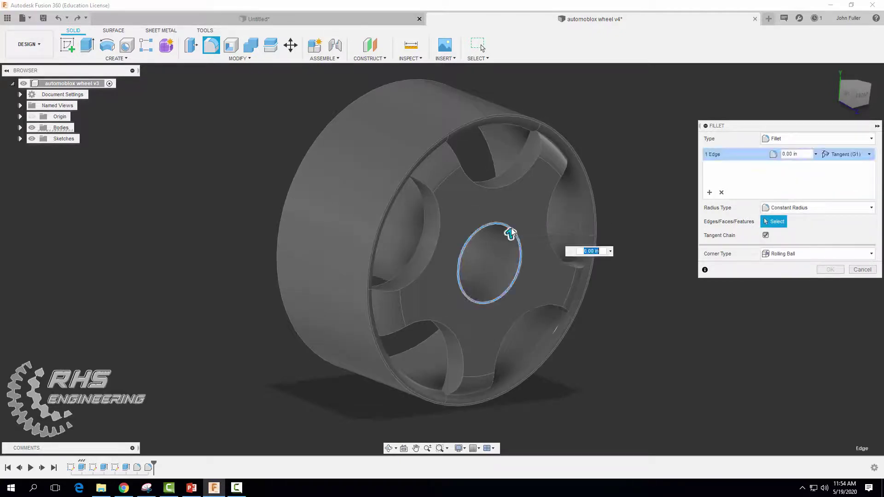
{"action": "left_click", "coordinate": [594, 251]}
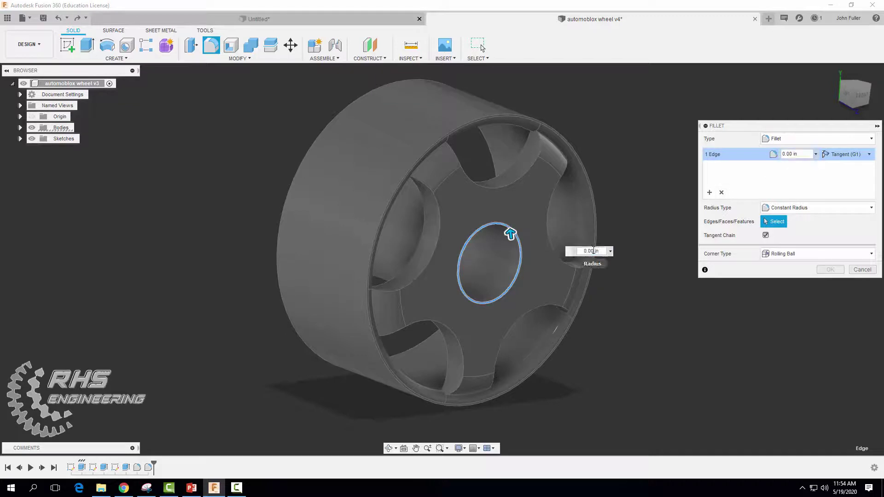
{"action": "type", "text": "1"}
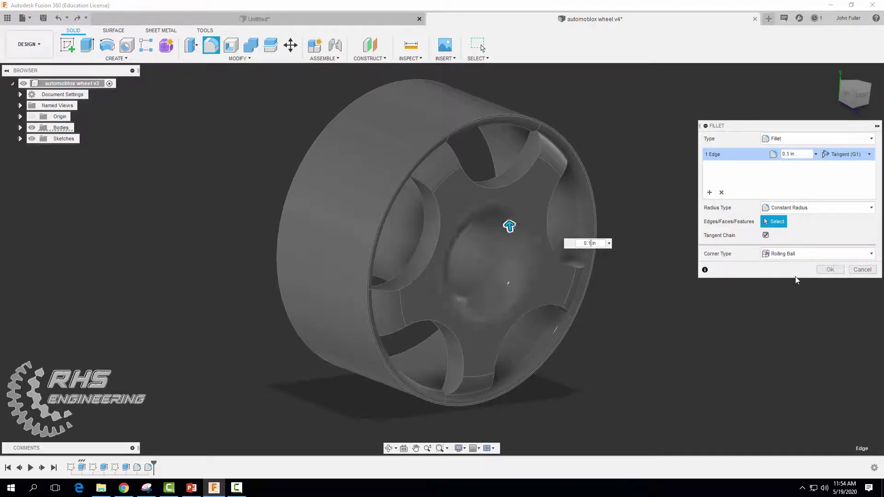
{"action": "left_click", "coordinate": [827, 270]}
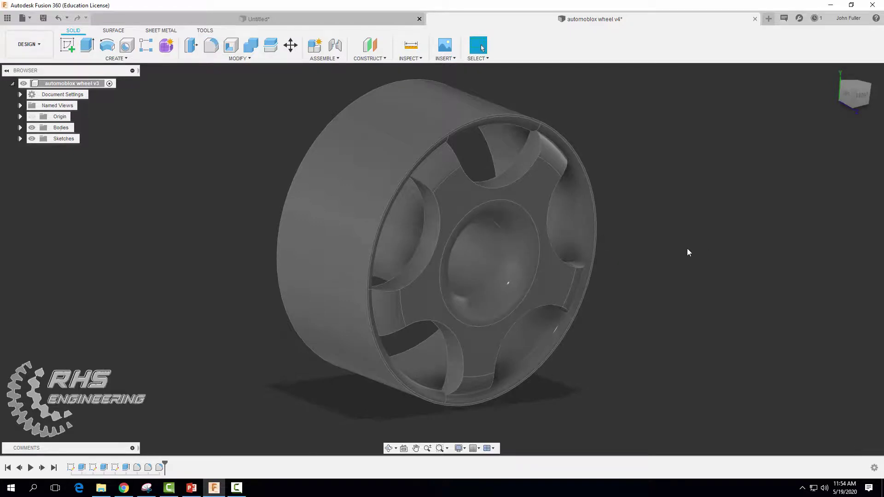
{"action": "key", "text": "F10"}
- Start a new sketch on the wheel's spoke face, viewed head-on
{"action": "middle_click_drag", "start_coordinate": [620, 165], "coordinate": [736, 183], "text": "shift"}
{"action": "left_click", "coordinate": [515, 184]}
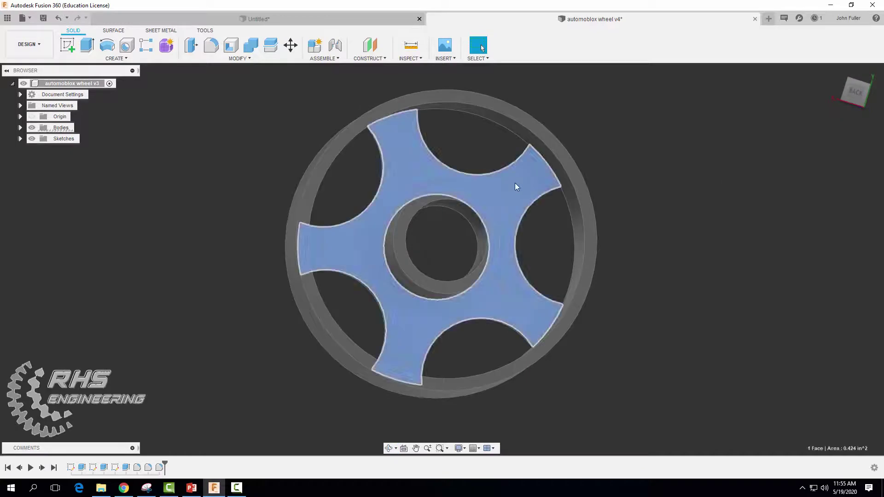
{"action": "left_click", "coordinate": [67, 45]}
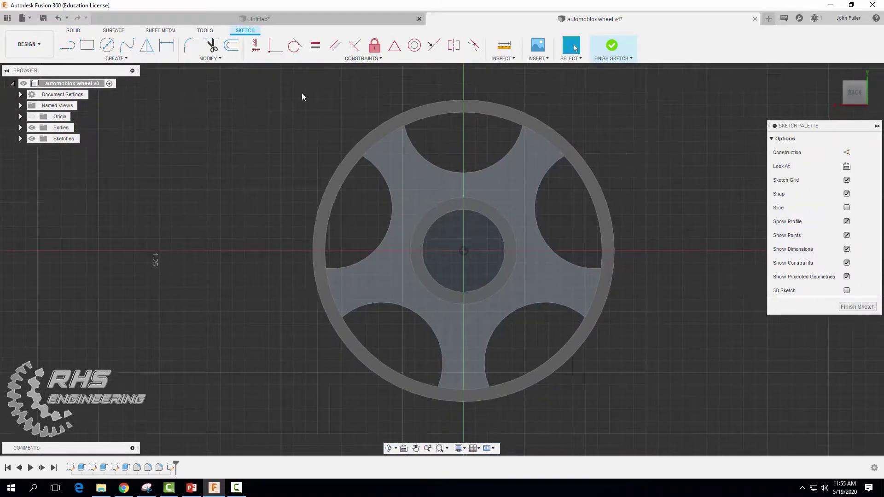
- Project the spoke face outline into the sketch
{"action": "left_click", "coordinate": [109, 62]}
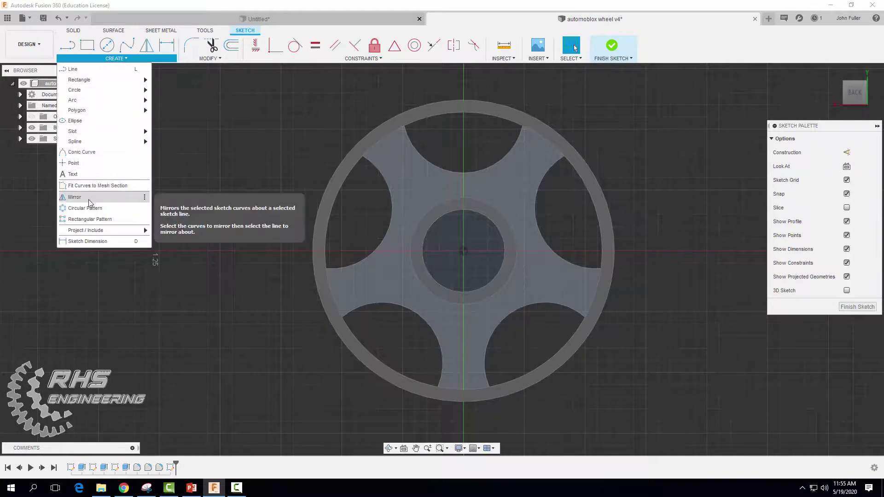
{"action": "mouse_move", "coordinate": [90, 233]}
{"action": "left_click", "coordinate": [162, 230]}
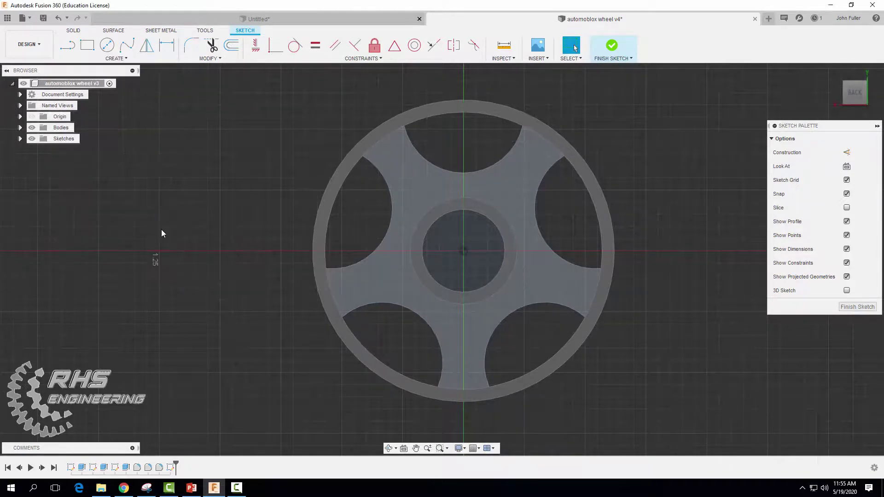
{"action": "left_click", "coordinate": [395, 166]}
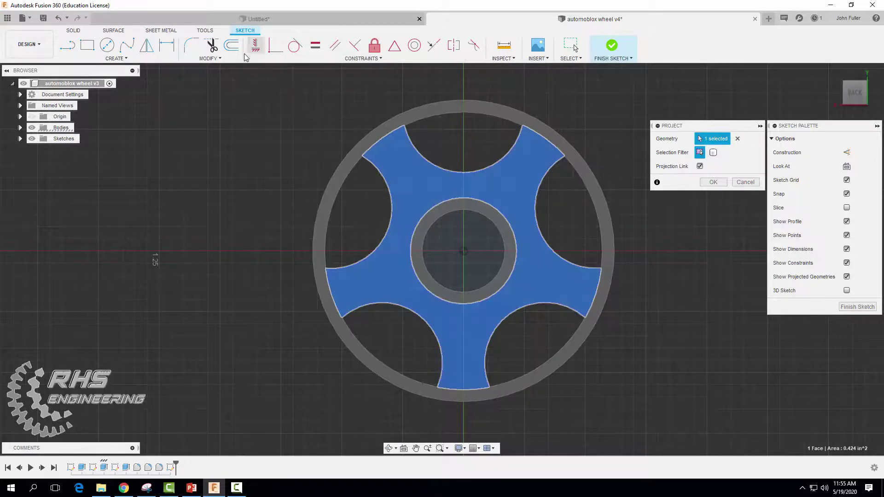
{"action": "left_click", "coordinate": [231, 47]}
- Offset the spoke outline 0.039 in inward to create an inset outline
{"action": "left_click", "coordinate": [407, 145]}
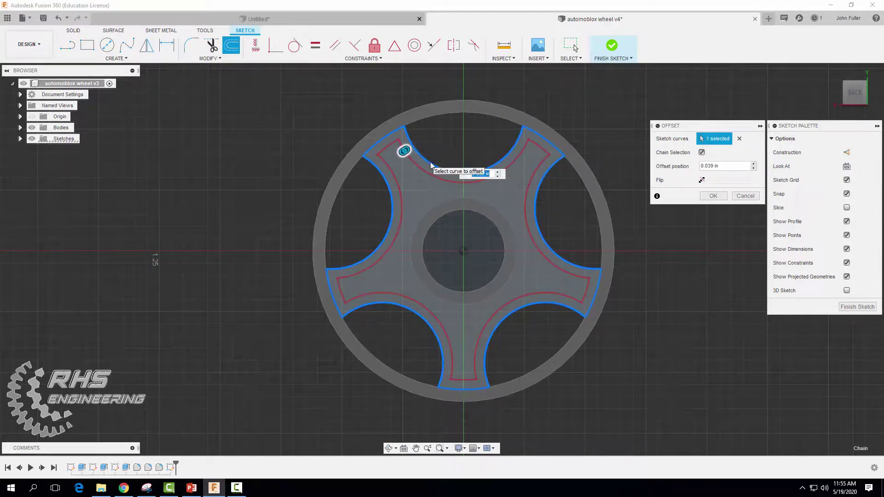
{"action": "left_click", "coordinate": [490, 174]}
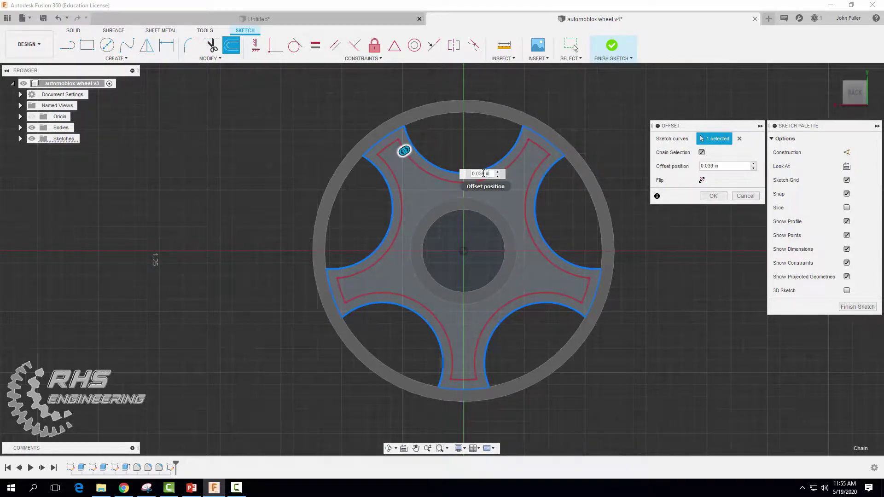
{"action": "left_click", "coordinate": [716, 196]}
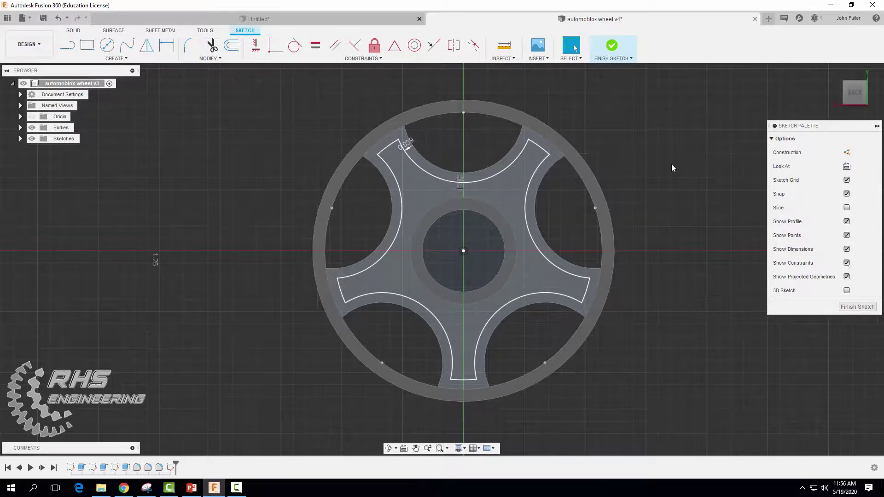
- Project the hub's inner circle into the sketch and finish the sketch
{"action": "left_click", "coordinate": [116, 60]}
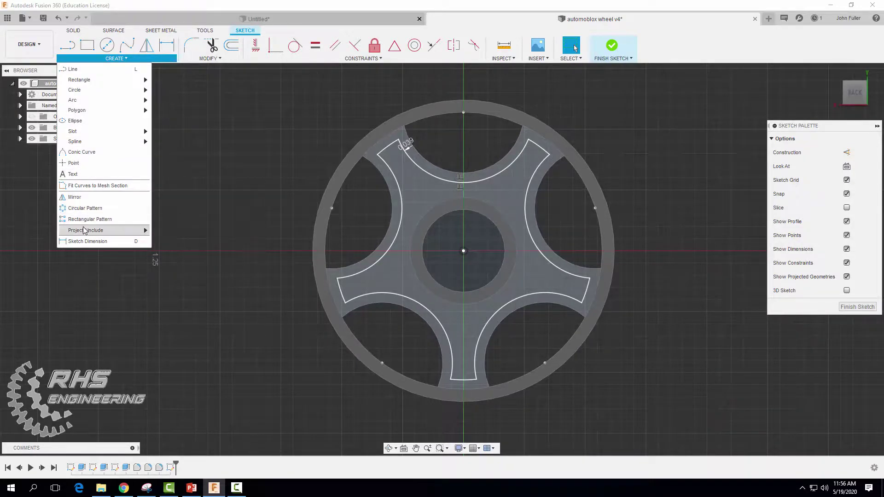
{"action": "mouse_move", "coordinate": [111, 231]}
{"action": "left_click", "coordinate": [167, 230]}
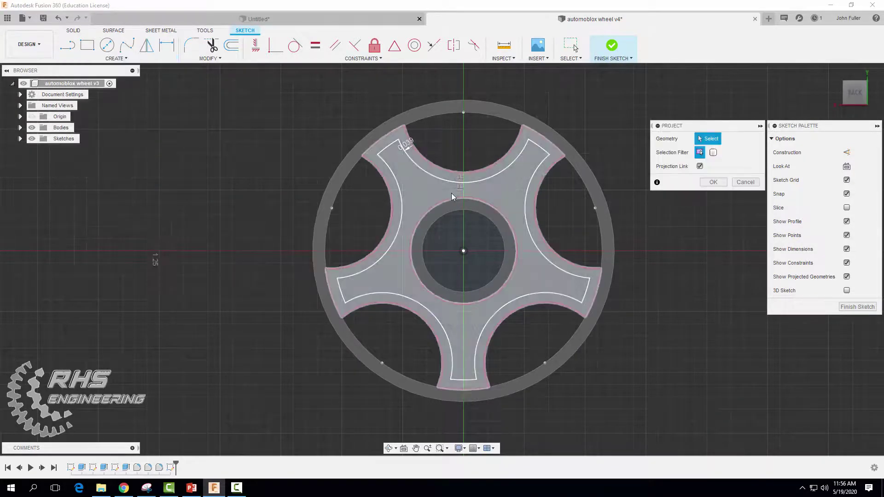
{"action": "left_click", "coordinate": [486, 203]}
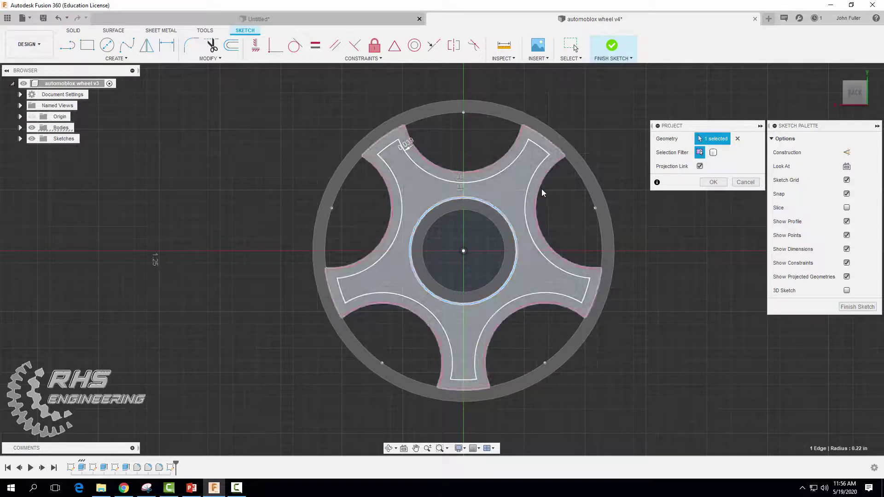
{"action": "left_click", "coordinate": [714, 182]}
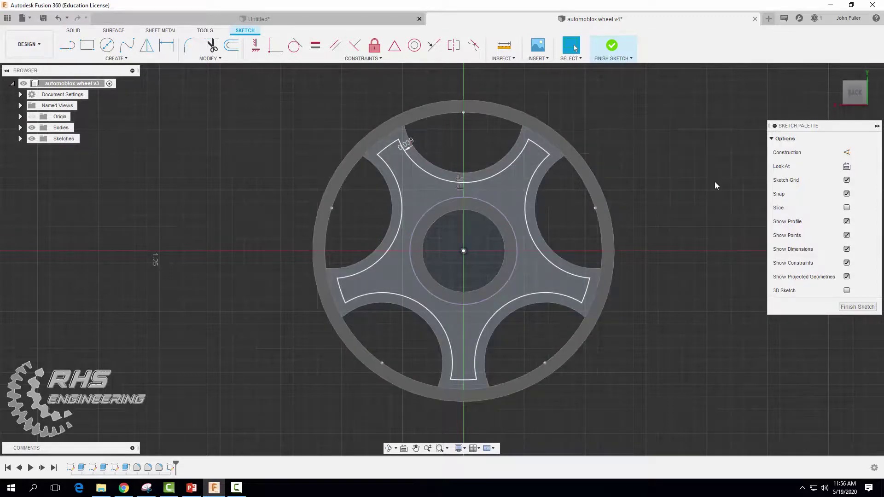
{"action": "left_click", "coordinate": [612, 46]}
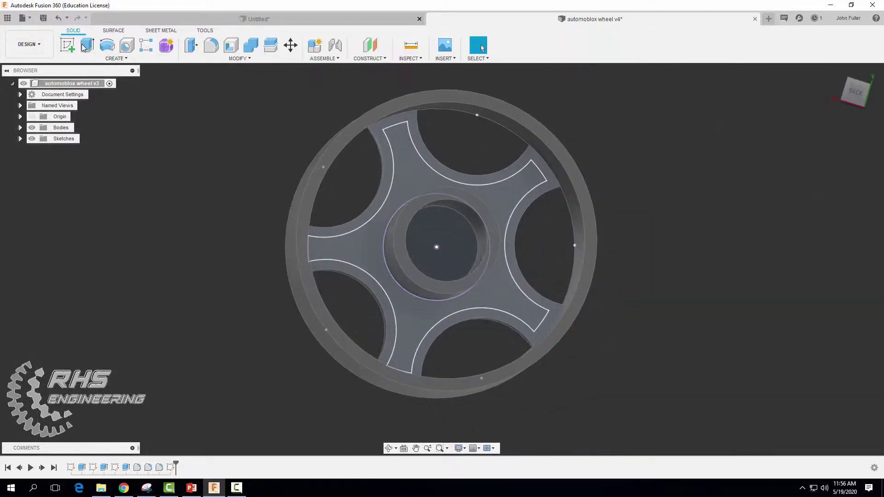
- Extrude-cut the star-shaped spoke profile 0.04 in into the wheel face
{"action": "left_click", "coordinate": [87, 45]}
{"action": "left_click", "coordinate": [417, 175]}
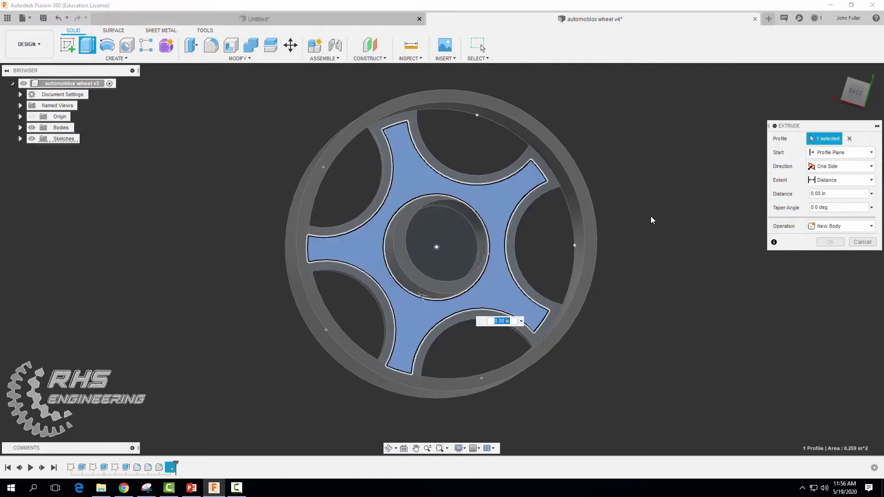
{"action": "middle_click_drag", "start_coordinate": [712, 238], "coordinate": [737, 240], "text": "shift"}
{"action": "middle_click_drag", "start_coordinate": [392, 291], "coordinate": [414, 295], "text": "shift"}
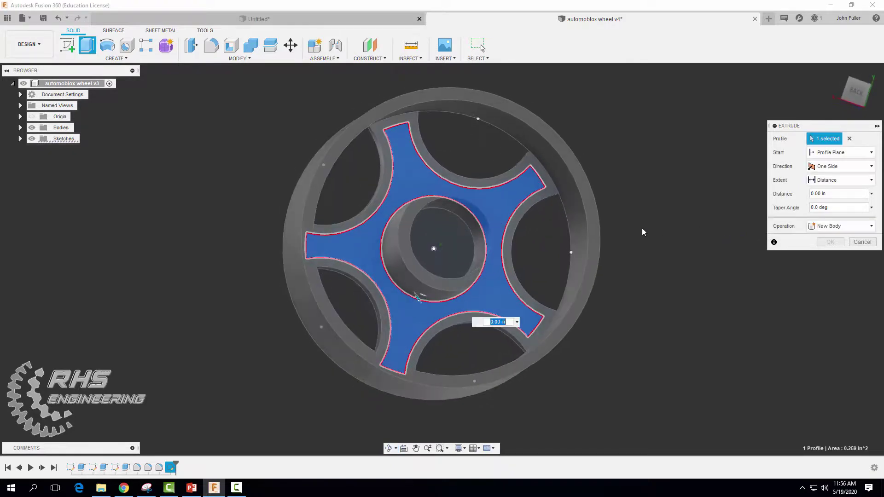
{"action": "left_click_drag", "start_coordinate": [417, 298], "coordinate": [416, 300]}
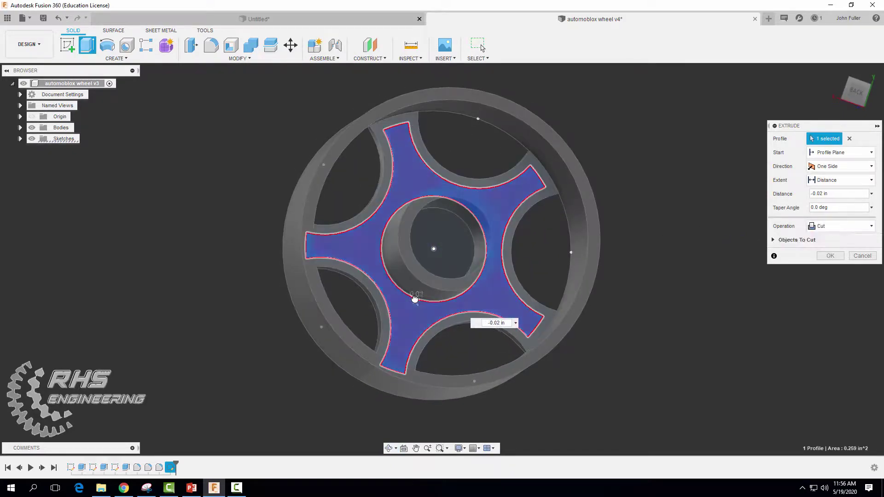
{"action": "left_click", "coordinate": [823, 194]}
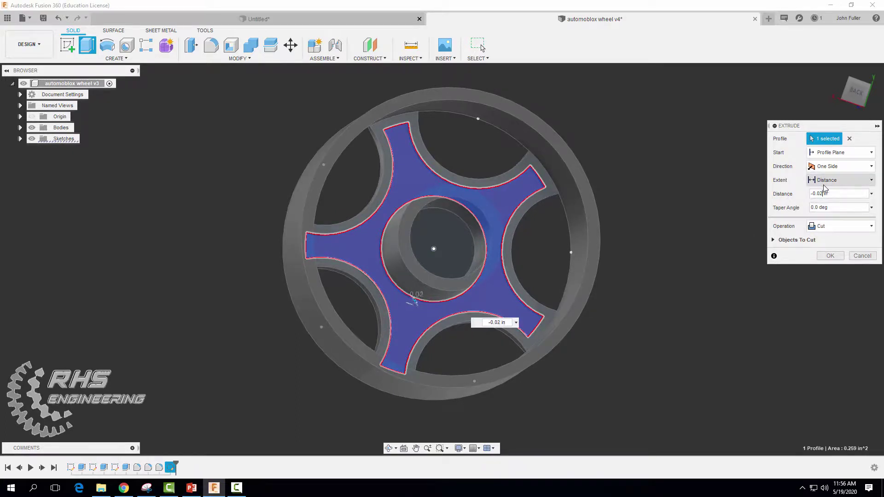
{"action": "key", "text": "BackSpace"}
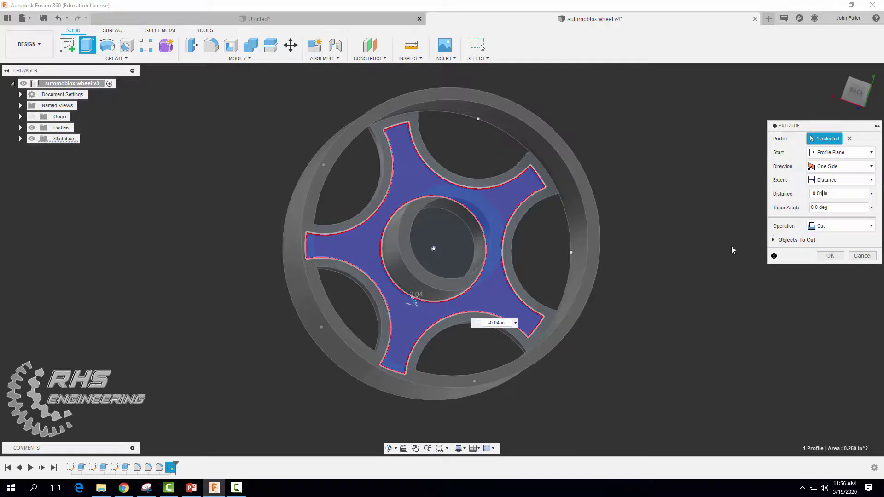
{"action": "left_click", "coordinate": [829, 255]}
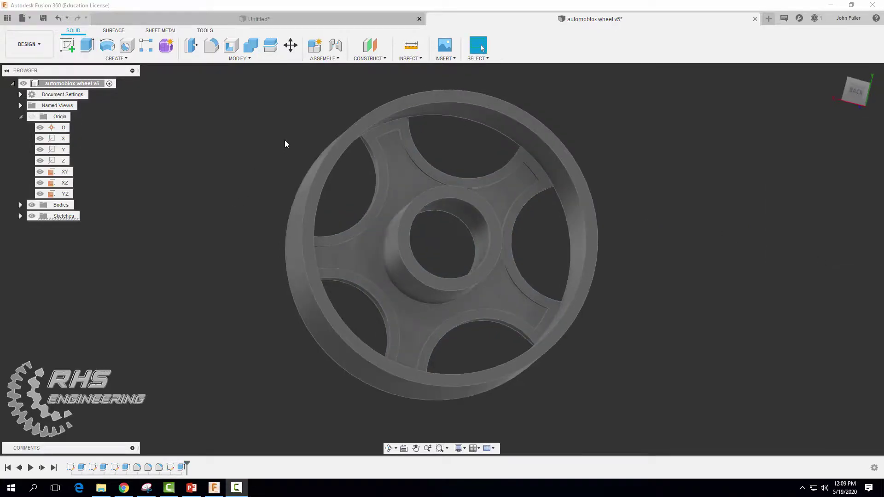
- Place a Midplane construction plane halfway between the wheel's front and back rim faces
{"action": "left_click", "coordinate": [367, 58]}
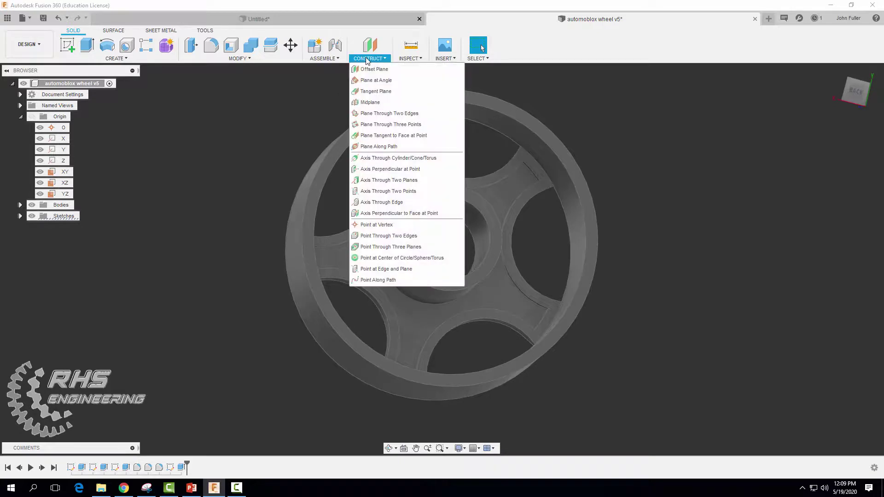
{"action": "left_click", "coordinate": [364, 104]}
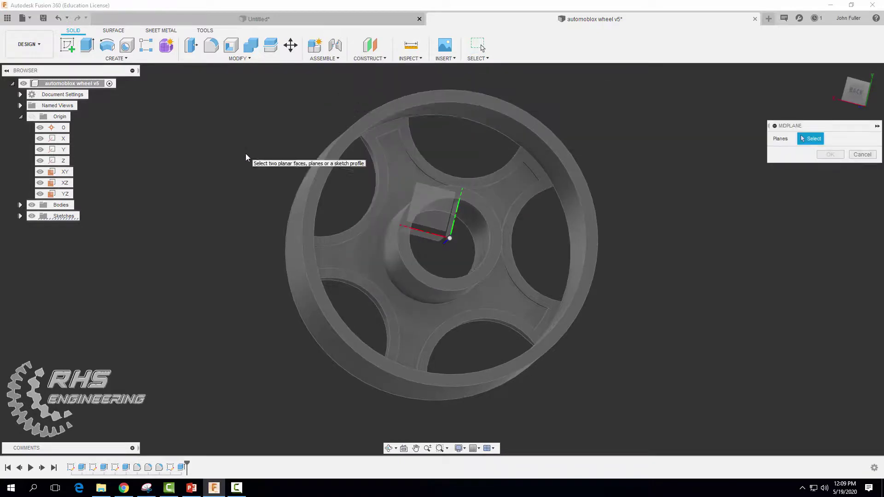
{"action": "middle_click_drag", "start_coordinate": [225, 162], "coordinate": [258, 189], "text": "shift"}
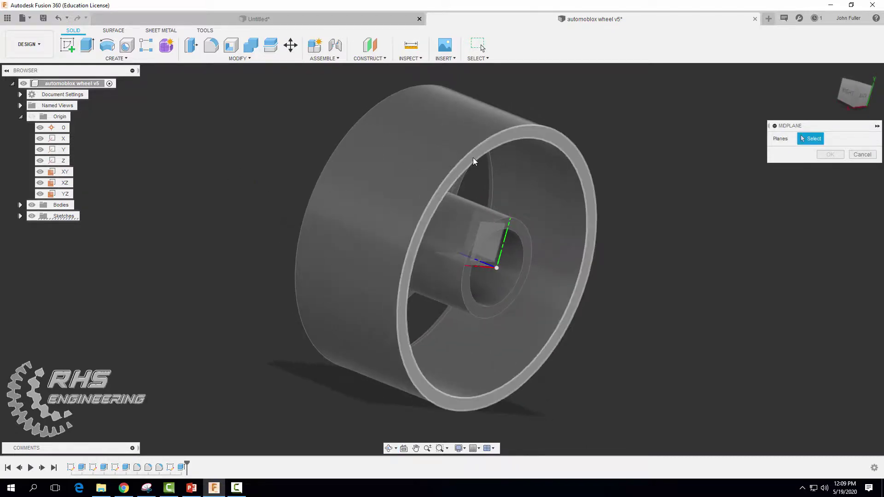
{"action": "left_click", "coordinate": [464, 159]}
{"action": "middle_click_drag", "start_coordinate": [269, 141], "coordinate": [356, 169], "text": "shift"}
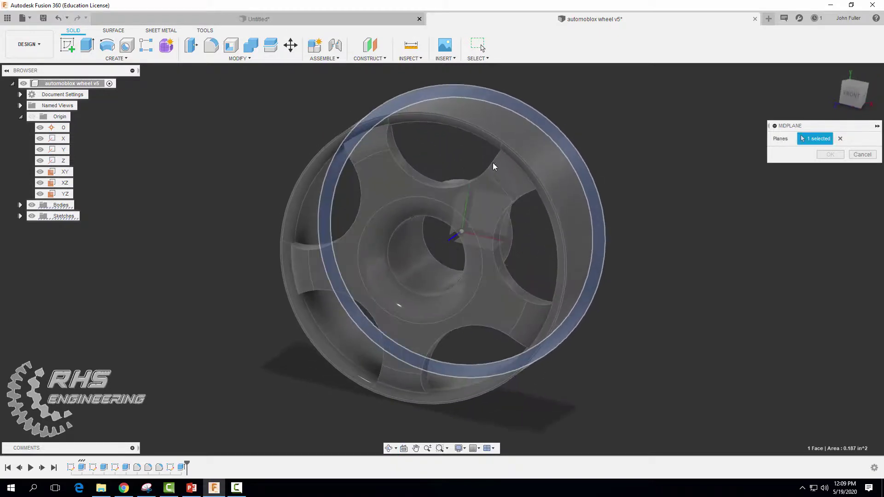
{"action": "left_click", "coordinate": [517, 159]}
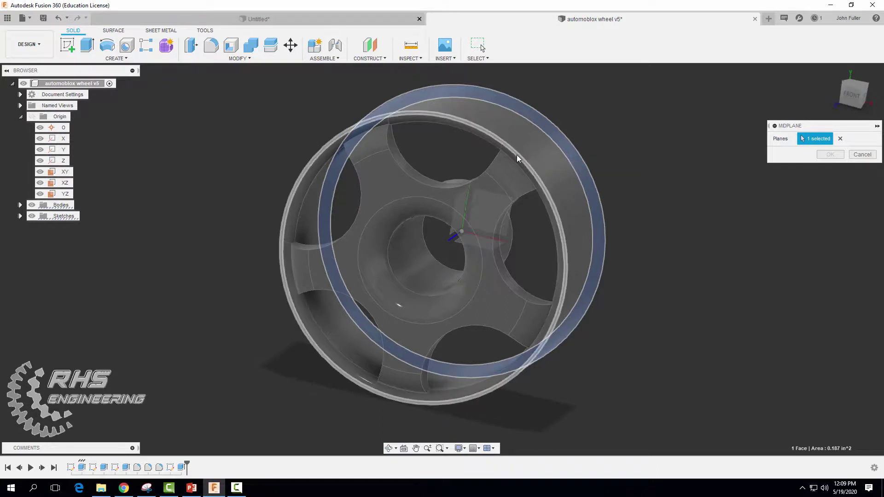
{"action": "middle_click_drag", "start_coordinate": [682, 149], "coordinate": [631, 145], "text": "shift"}
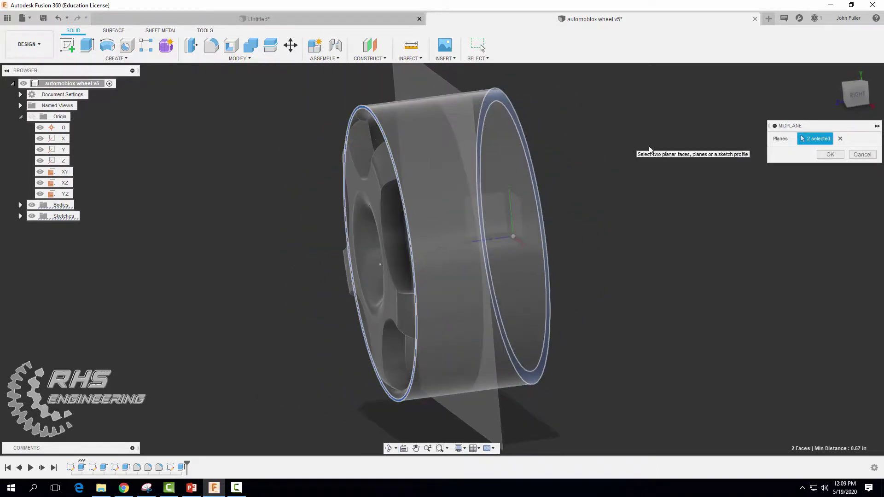
{"action": "left_click", "coordinate": [829, 155]}
{"action": "middle_click_drag", "start_coordinate": [681, 178], "coordinate": [696, 205], "text": "shift"}
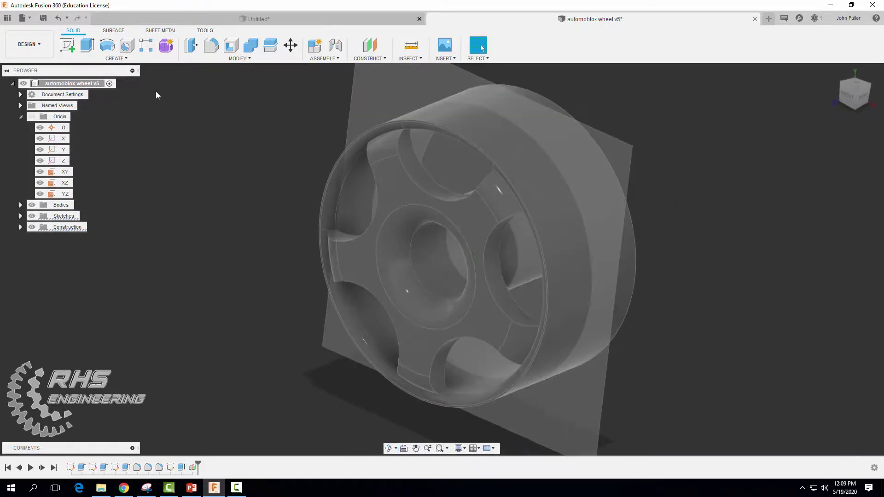
{"action": "left_click", "coordinate": [67, 45]}
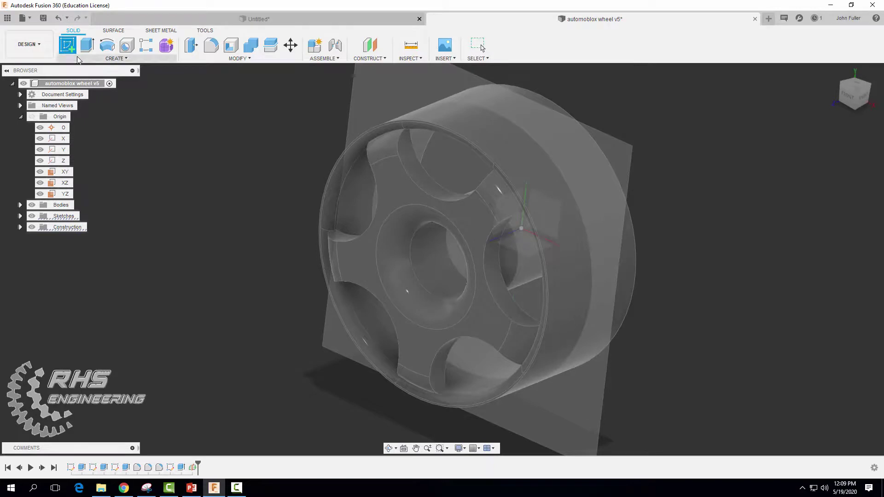
- Start a sketch on the midplane and project the wheel's outer rim edge into it
{"action": "left_click", "coordinate": [581, 136]}
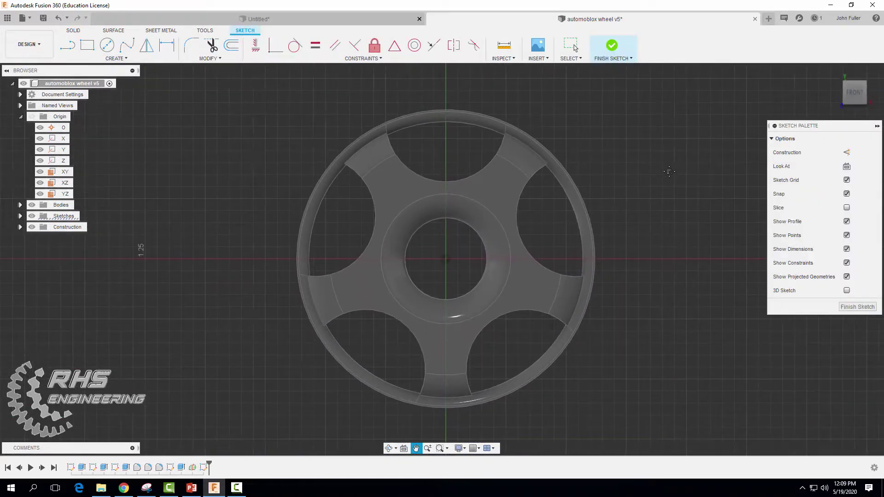
{"action": "left_click", "coordinate": [116, 58]}
{"action": "mouse_move", "coordinate": [93, 232]}
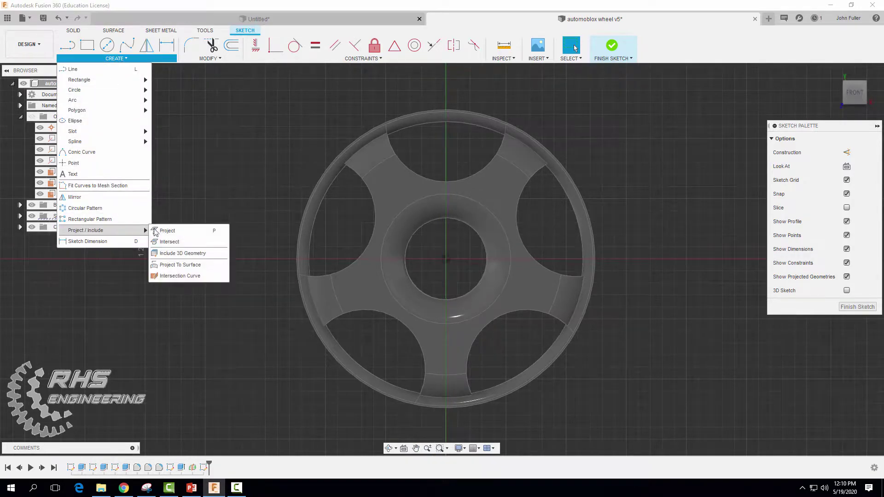
{"action": "left_click", "coordinate": [164, 228]}
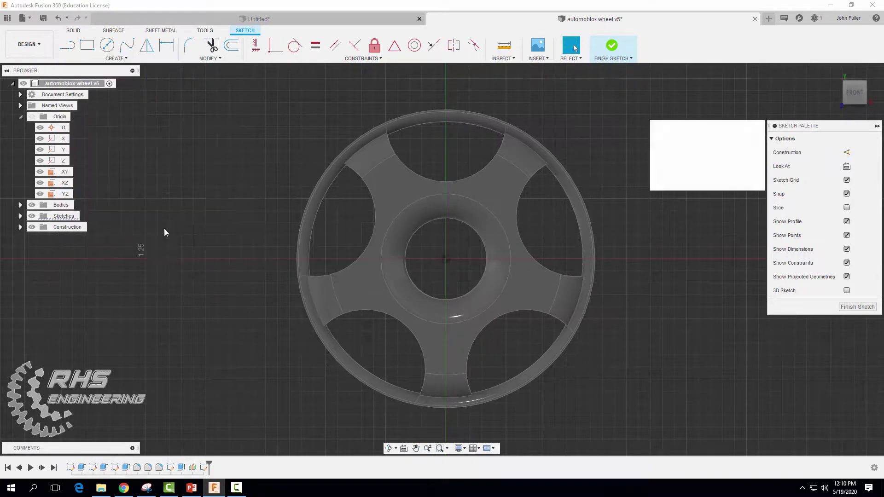
{"action": "left_click", "coordinate": [430, 112]}
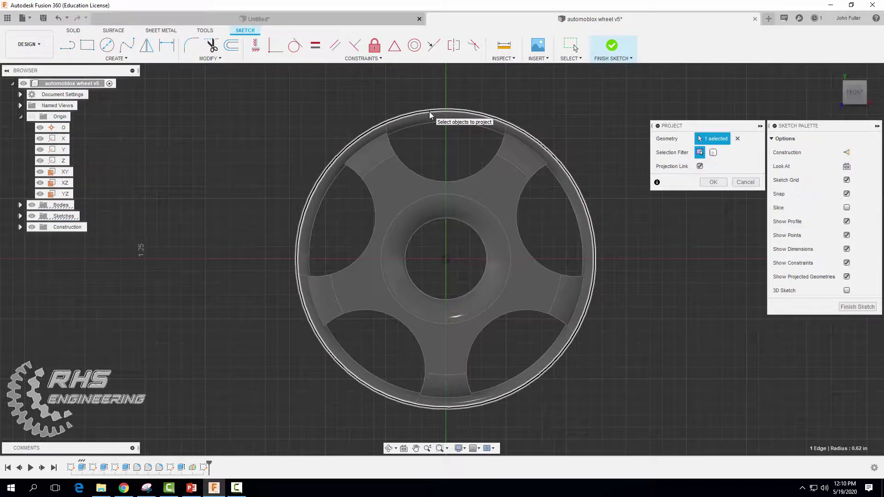
{"action": "left_click", "coordinate": [706, 183]}
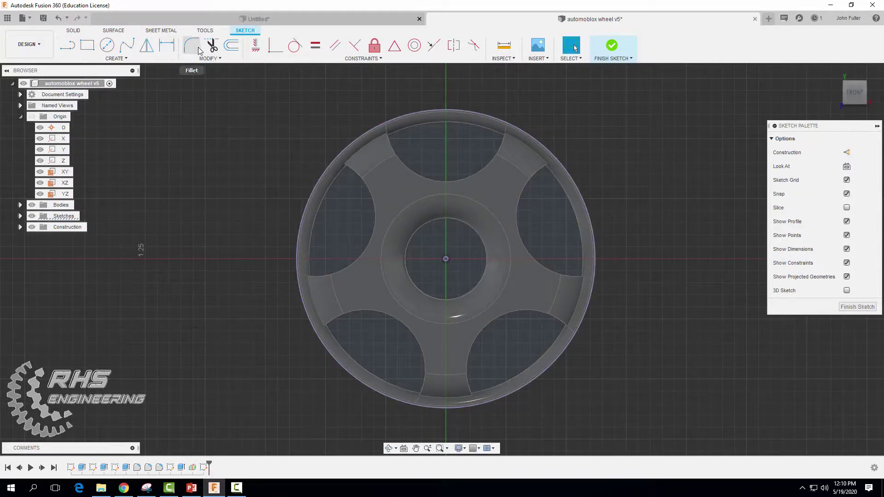
- Offset the projected rim circle -0.026 in inward and finish the sketch
{"action": "left_click", "coordinate": [231, 46]}
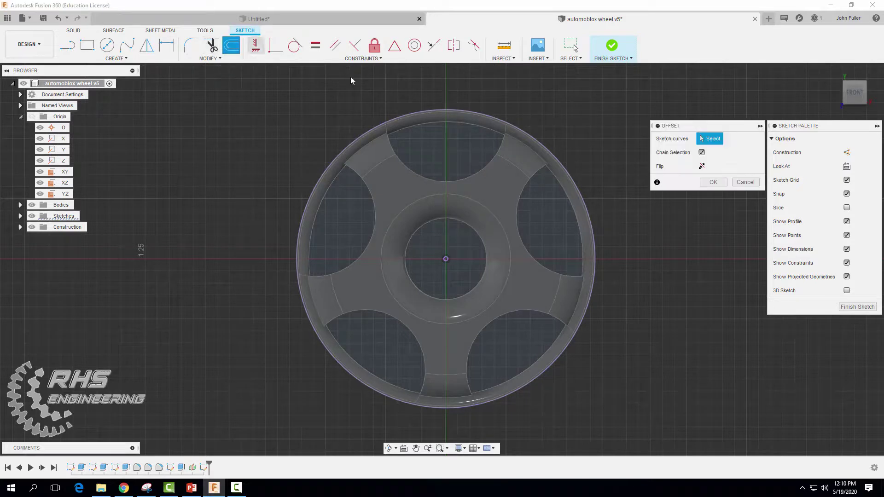
{"action": "left_click", "coordinate": [472, 115]}
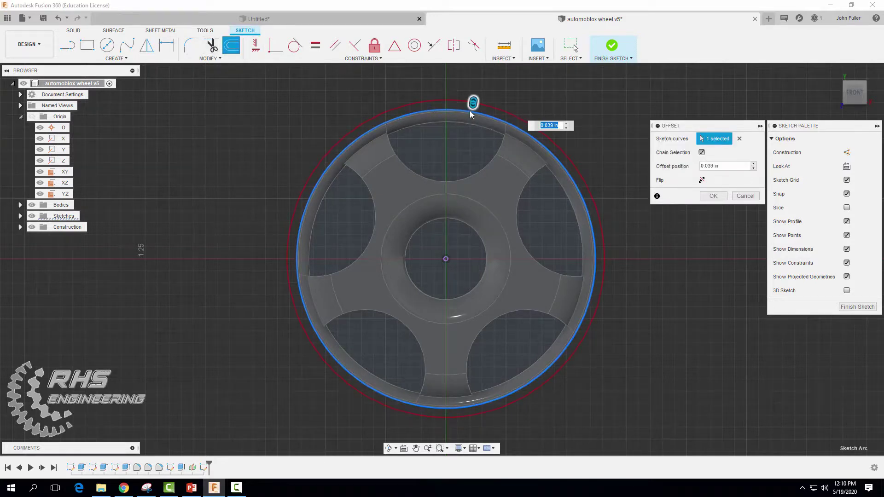
{"action": "left_click_drag", "start_coordinate": [473, 105], "coordinate": [469, 116]}
{"action": "left_click", "coordinate": [553, 141]}
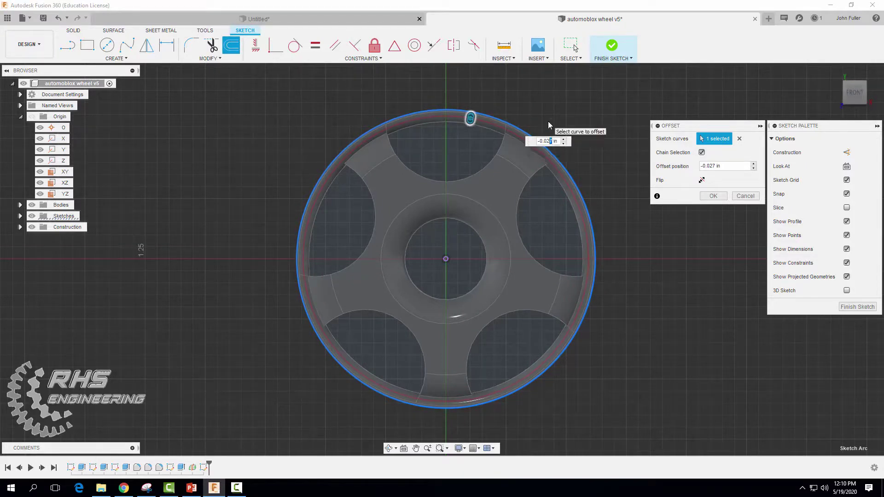
{"action": "type", "text": "6"}
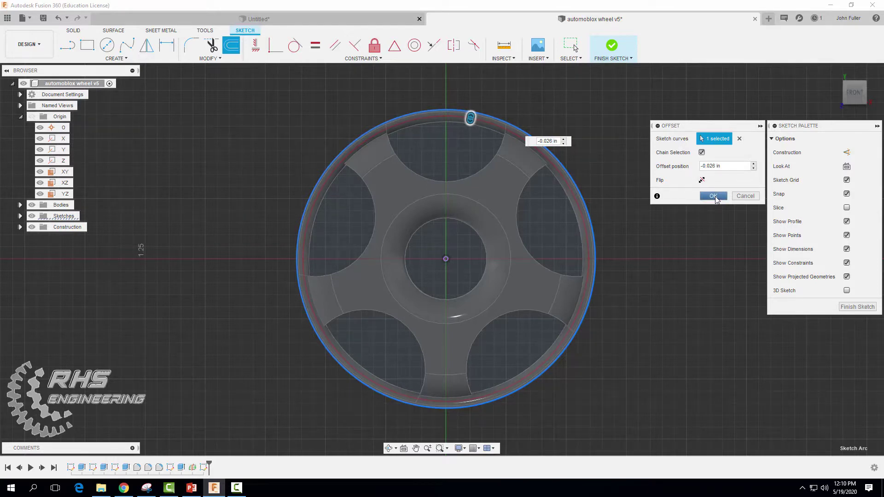
{"action": "left_click", "coordinate": [714, 198]}
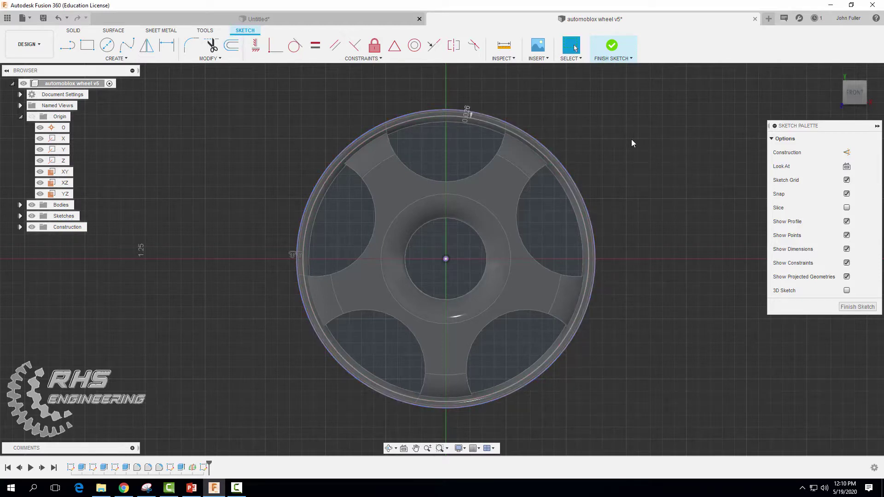
{"action": "left_click", "coordinate": [612, 46]}
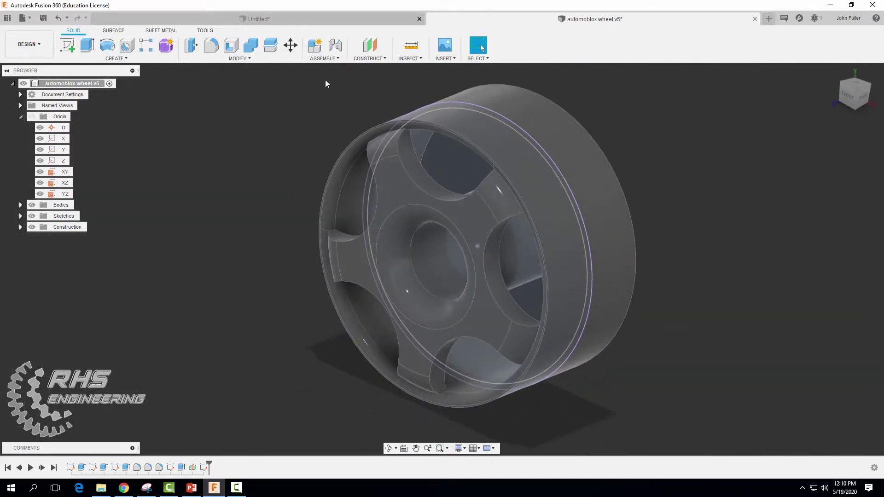
- Extrude-cut the thin ring between the circles symmetrically, 0.25 in, to groove the rim
{"action": "left_click", "coordinate": [87, 44]}
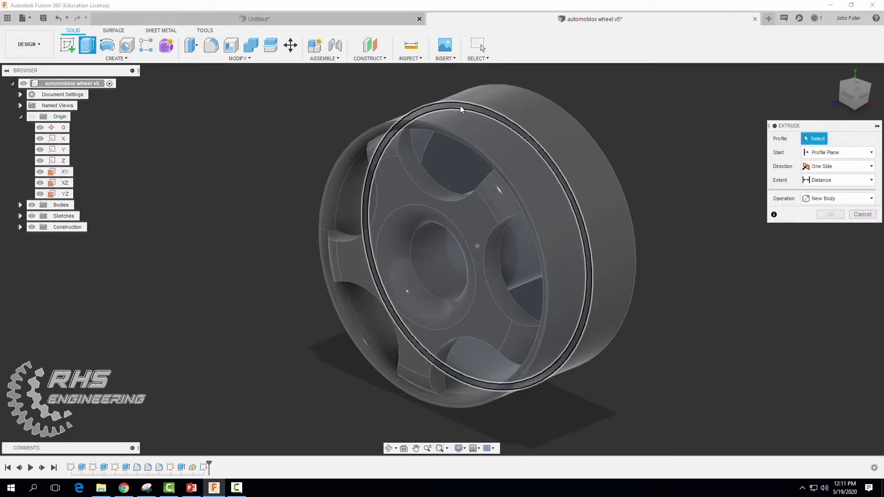
{"action": "left_click", "coordinate": [460, 106]}
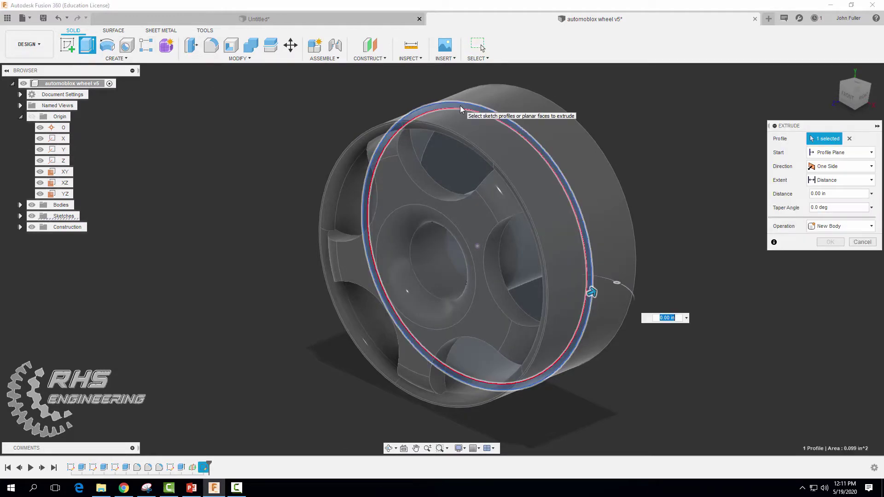
{"action": "left_click", "coordinate": [824, 166]}
{"action": "left_click", "coordinate": [824, 181]}
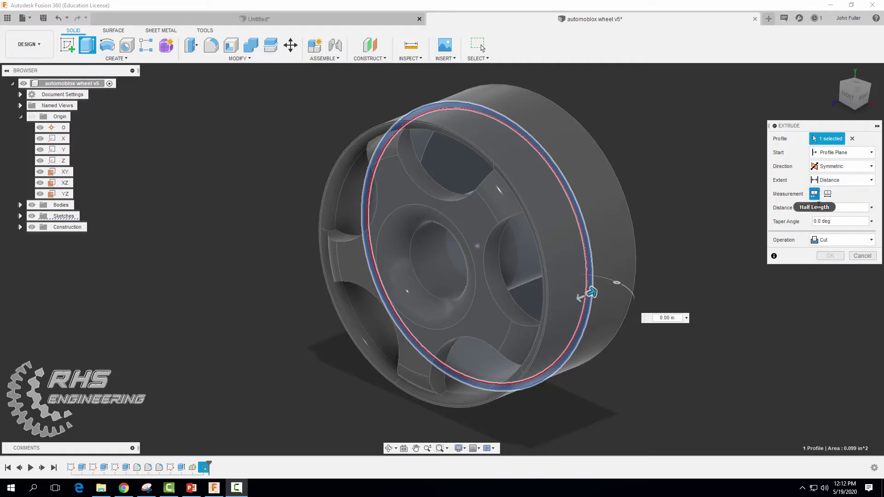
{"action": "left_click", "coordinate": [820, 207]}
{"action": "type", "text": ".00"}
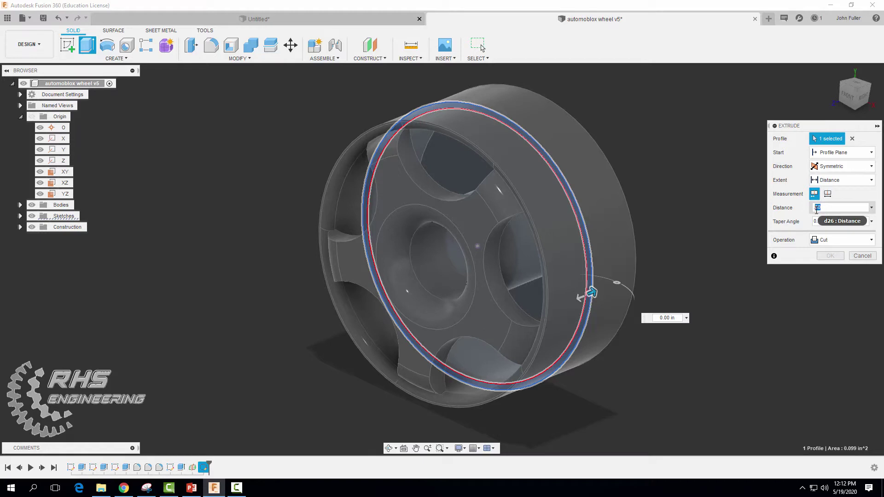
{"action": "key", "text": "Return"}
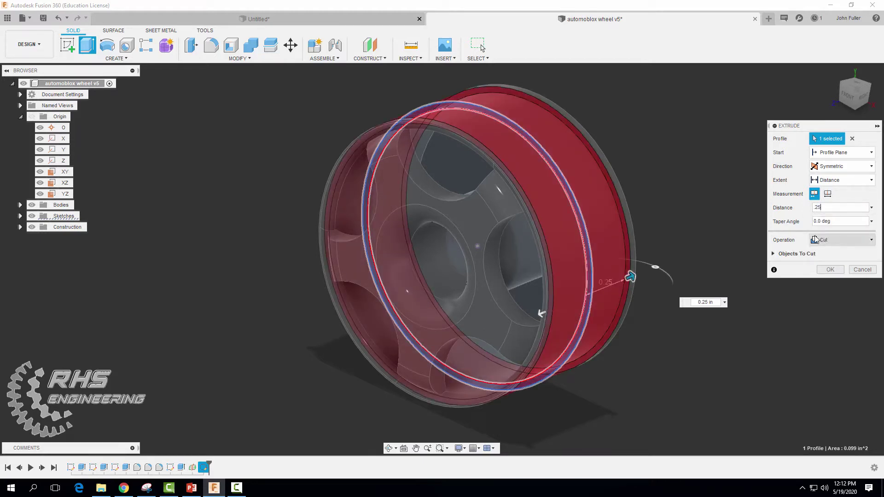
{"action": "left_click", "coordinate": [828, 270]}
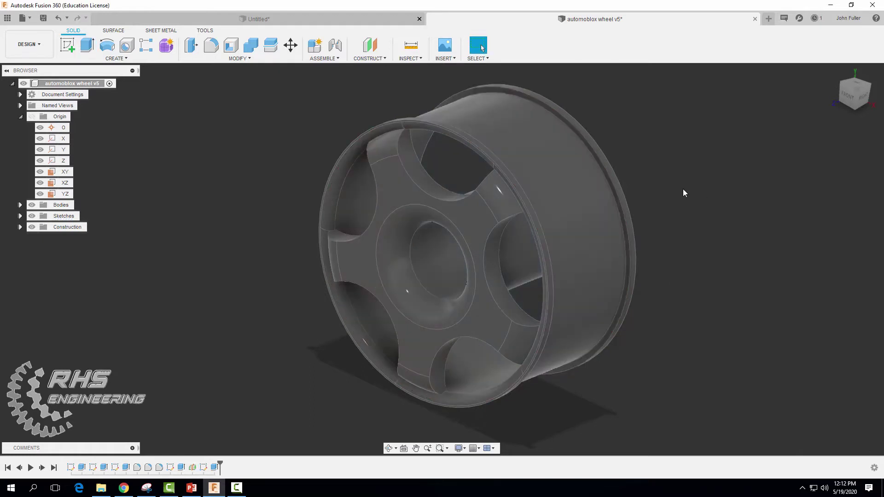
- Switch from DESIGN to the RENDER workspace and orbit to view the finished spoked wheel
{"action": "middle_click_drag", "start_coordinate": [683, 193], "coordinate": [749, 172], "text": "shift"}
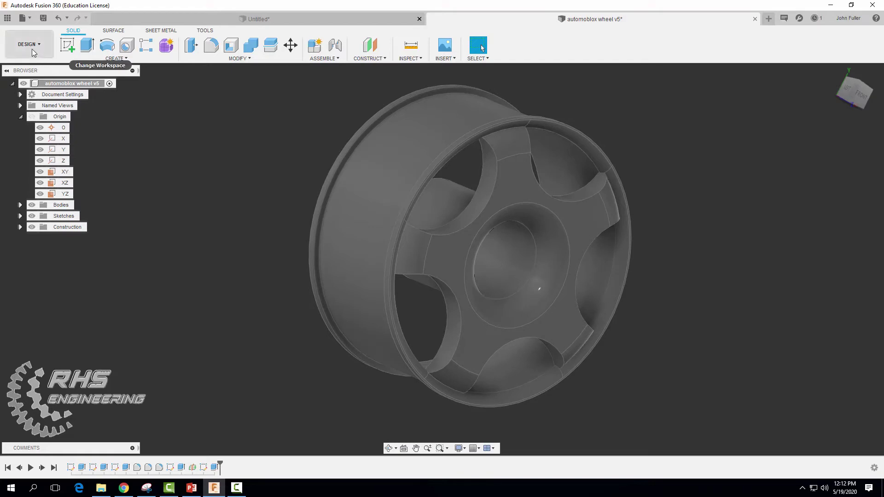
{"action": "left_click", "coordinate": [31, 48]}
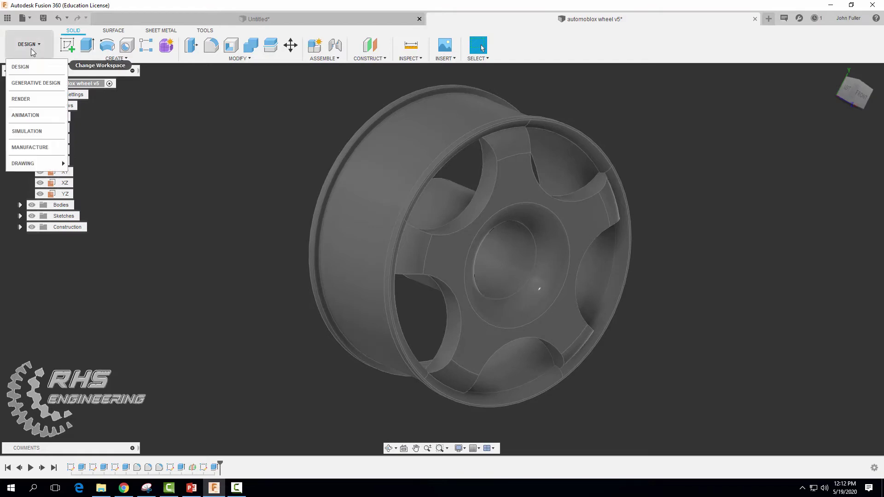
{"action": "left_click", "coordinate": [23, 99]}
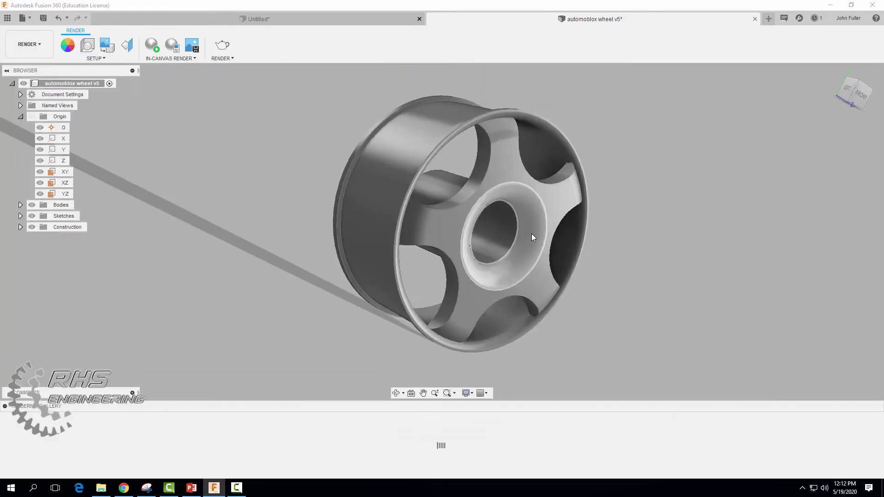
{"action": "mouse_move", "coordinate": [654, 190]}
{"action": "middle_mouse_down", "text": "shift"}
{"action": "mouse_move", "coordinate": [659, 170]}
{"action": "mouse_move", "coordinate": [676, 180]}
{"action": "mouse_move", "coordinate": [642, 191]}
{"action": "mouse_move", "coordinate": [669, 191]}
{"action": "mouse_move", "coordinate": [660, 201]}
{"action": "middle_mouse_up", "text": "shift"}
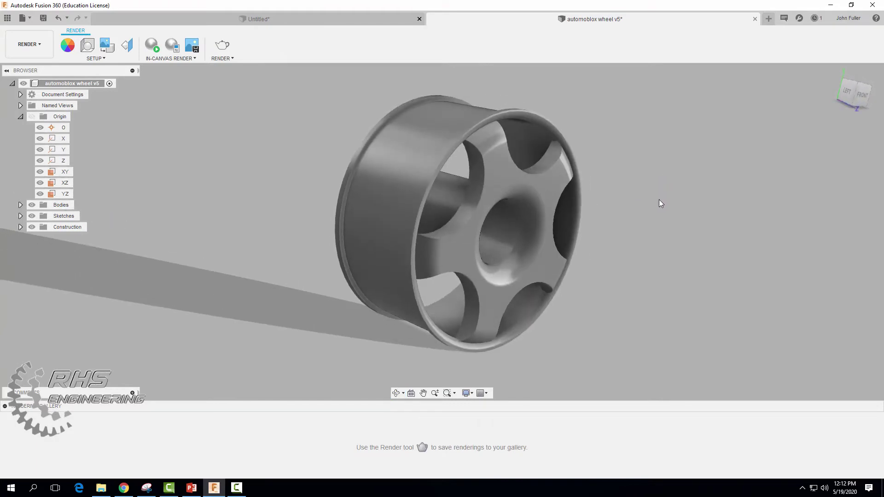